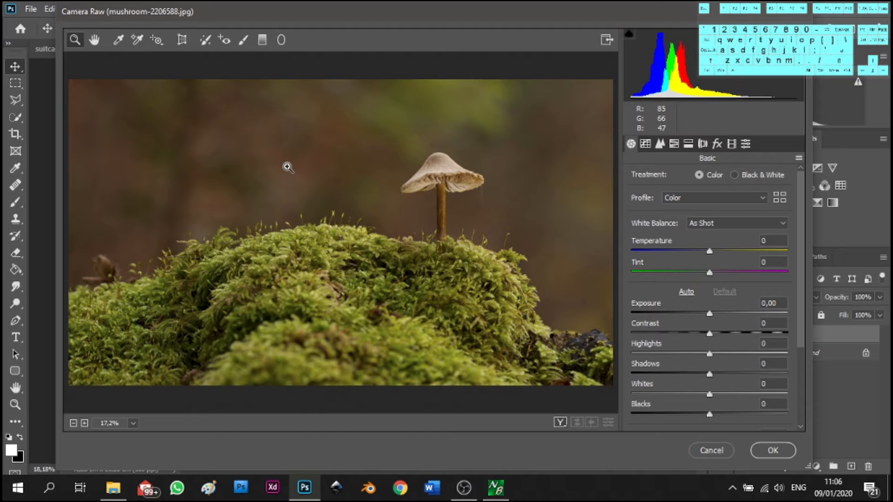
# Apply Camera Raw to the mushroom photo with temperature -59, exposure -0.75, contrast -18, highlights -8, shadows -100 and increased texture
pyautogui.click(682, 254)
pyautogui.moveTo(681, 252); pyautogui.dragTo(663, 254)
pyautogui.moveTo(710, 315); pyautogui.dragTo(631, 386)
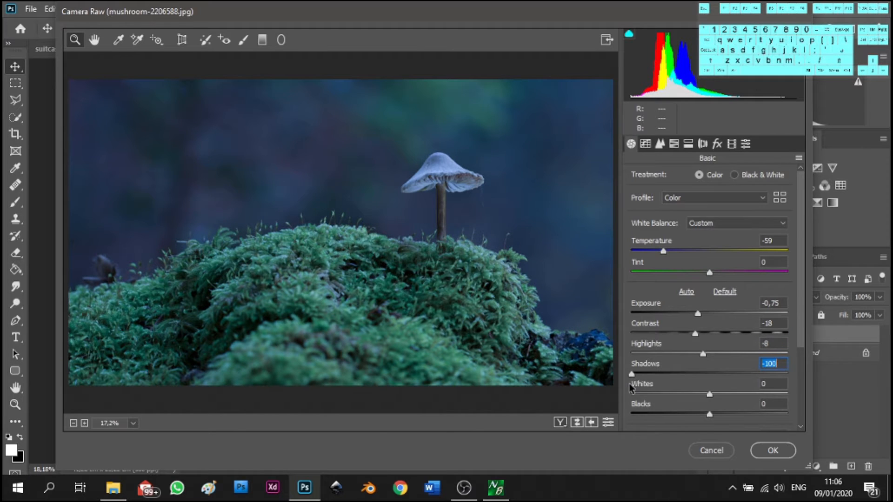
pyautogui.scroll(-5, 704, 296)
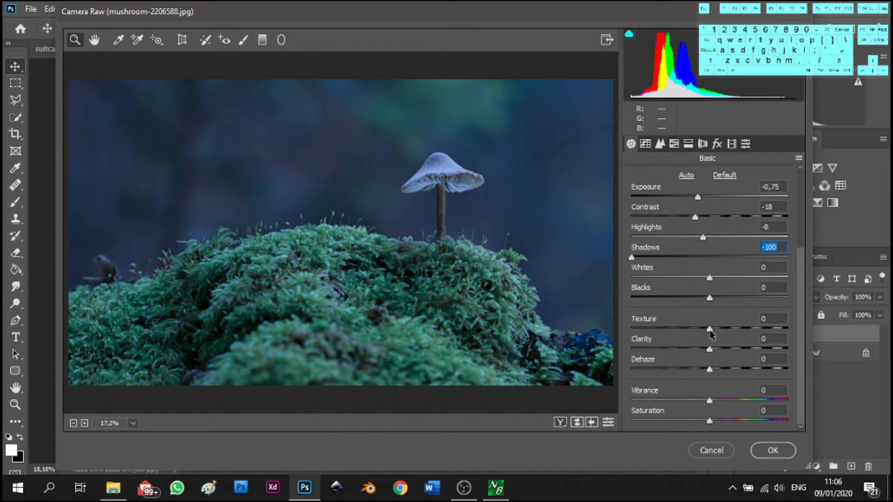
pyautogui.moveTo(709, 330); pyautogui.dragTo(736, 329)
pyautogui.click(772, 450)
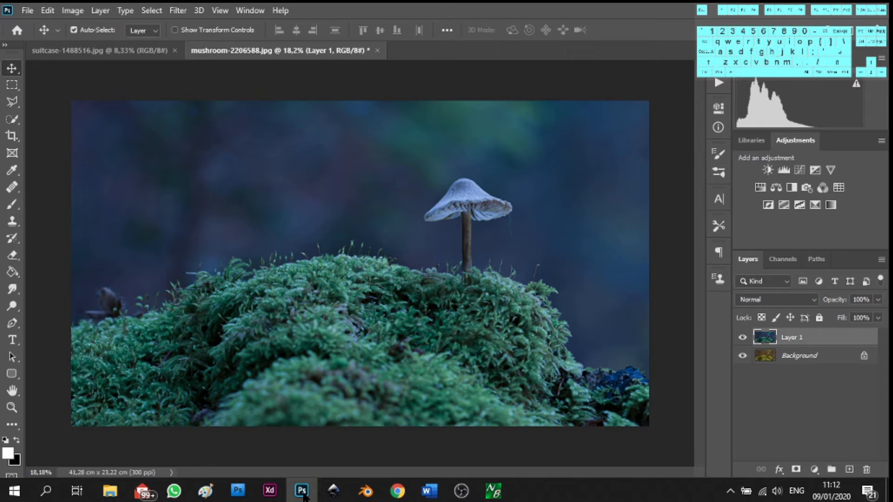
# Duplicate the Background layer and move the copy above Layer 1
pyautogui.click(808, 355)
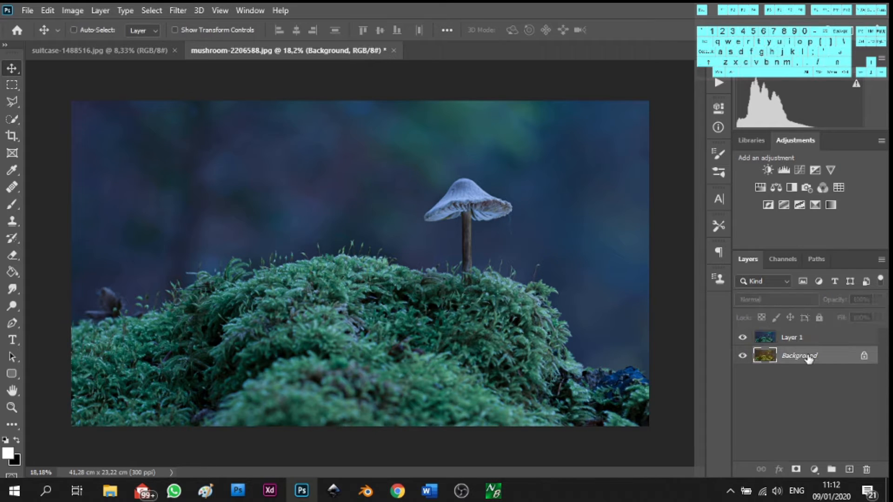
pyautogui.hotkey('ctrl', 'j')
pyautogui.moveTo(806, 357); pyautogui.dragTo(808, 333)
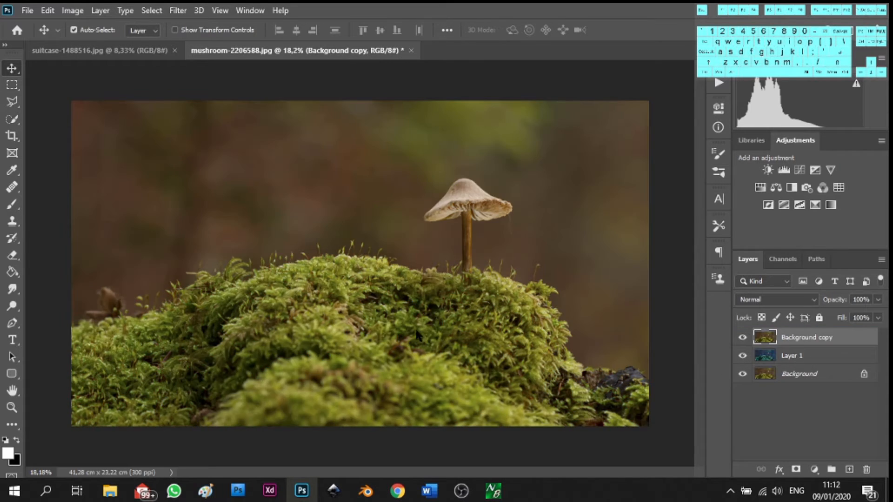
# Select the blurred backdrop around and behind the mushroom on the Background copy layer using Quick Selection with a 700 px brush
pyautogui.click(12, 85)
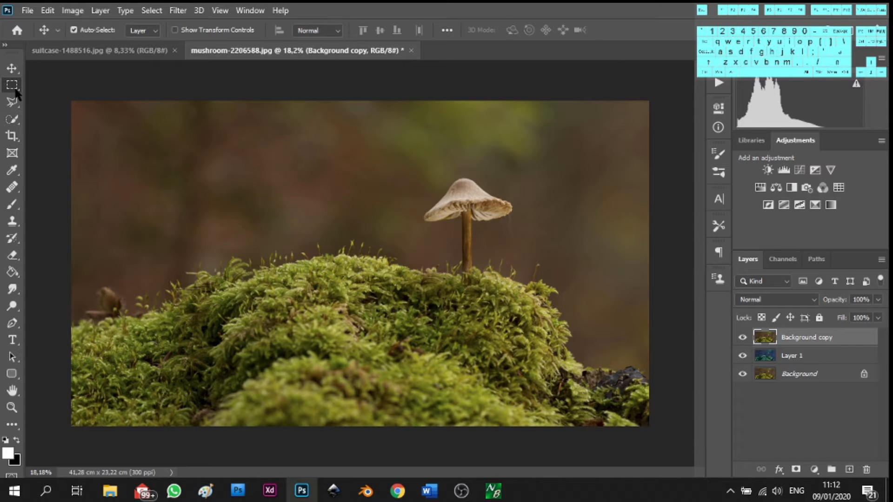
pyautogui.click(12, 119)
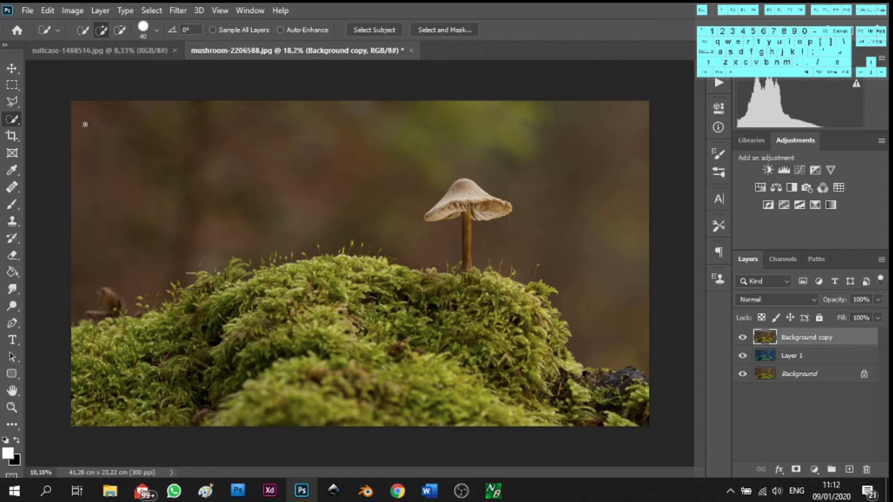
pyautogui.press(']')
pyautogui.press(']')
pyautogui.press(']')
pyautogui.press(']')
pyautogui.press(']')
pyautogui.press(']')
pyautogui.press(']')
pyautogui.press(']')
pyautogui.press(']')
pyautogui.press('[')
pyautogui.press('[')
pyautogui.moveTo(86, 124)
pyautogui.mouseDown()
pyautogui.moveTo(205, 136)
pyautogui.moveTo(319, 131)
pyautogui.moveTo(319, 124)
pyautogui.moveTo(383, 114)
pyautogui.moveTo(514, 124)
pyautogui.mouseUp()
pyautogui.moveTo(630, 205); pyautogui.dragTo(635, 240)
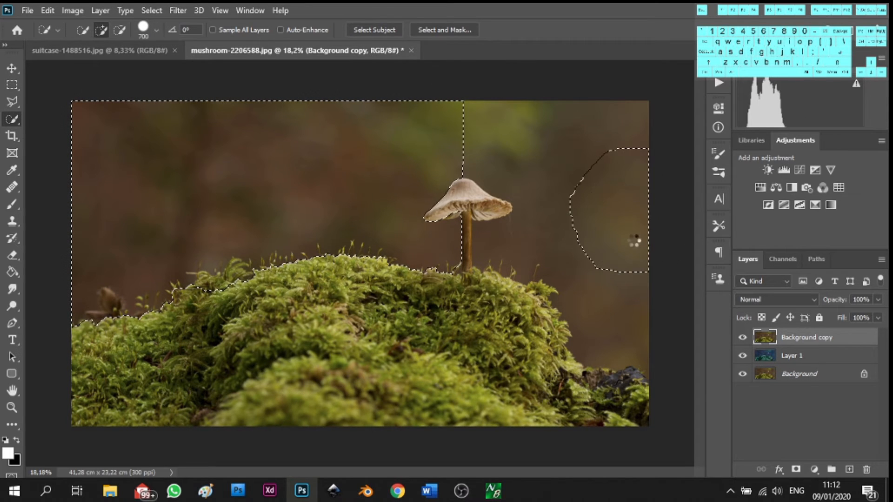
pyautogui.moveTo(640, 285); pyautogui.dragTo(640, 288)
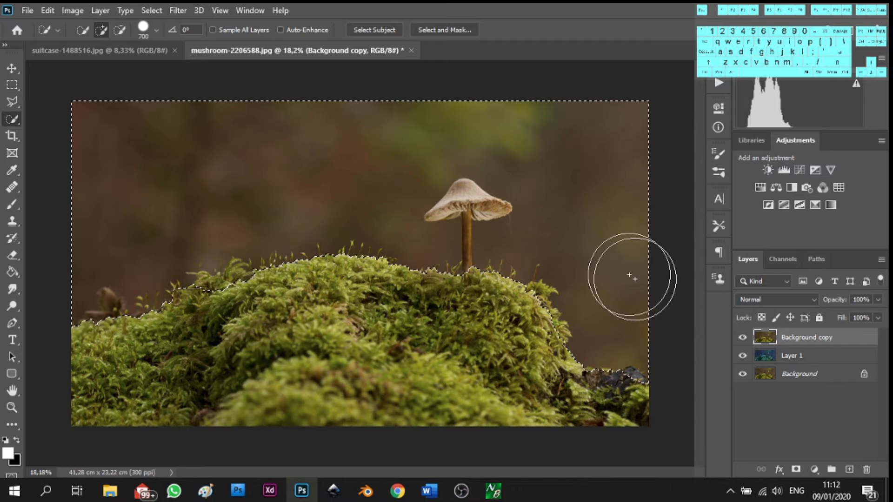
# Subtract the mushroom's stem and cap from the backdrop selection using a small 50 px Quick Selection brush
pyautogui.scroll(1, 479, 247)
pyautogui.scroll(5, 479, 247)
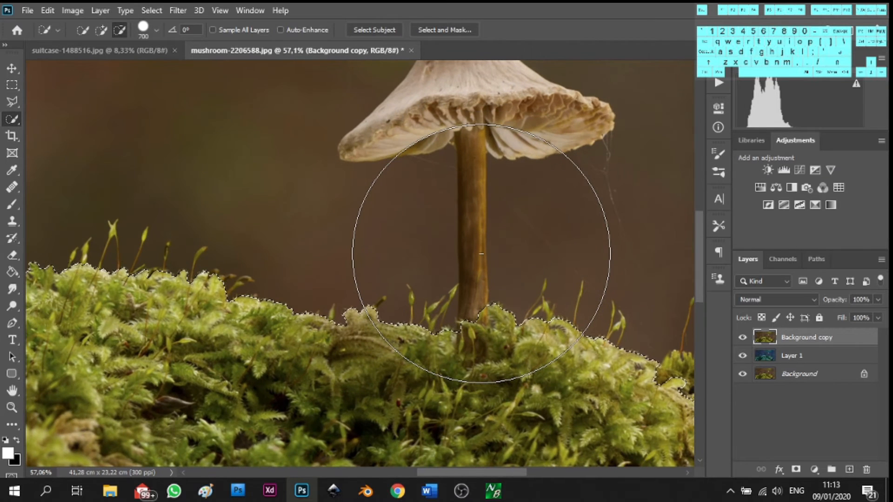
pyautogui.press('[')
pyautogui.press('[')
pyautogui.press('[')
pyautogui.press('[')
pyautogui.press('[')
pyautogui.press('[')
pyautogui.press('[')
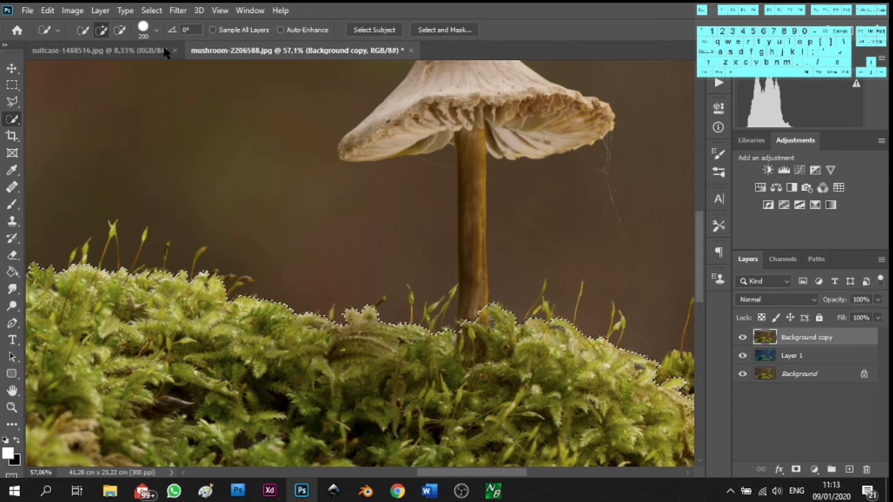
pyautogui.click(119, 30)
pyautogui.press('[')
pyautogui.press('[')
pyautogui.press('[')
pyautogui.press('[')
pyautogui.press('[')
pyautogui.press('[')
pyautogui.press('[')
pyautogui.press('[')
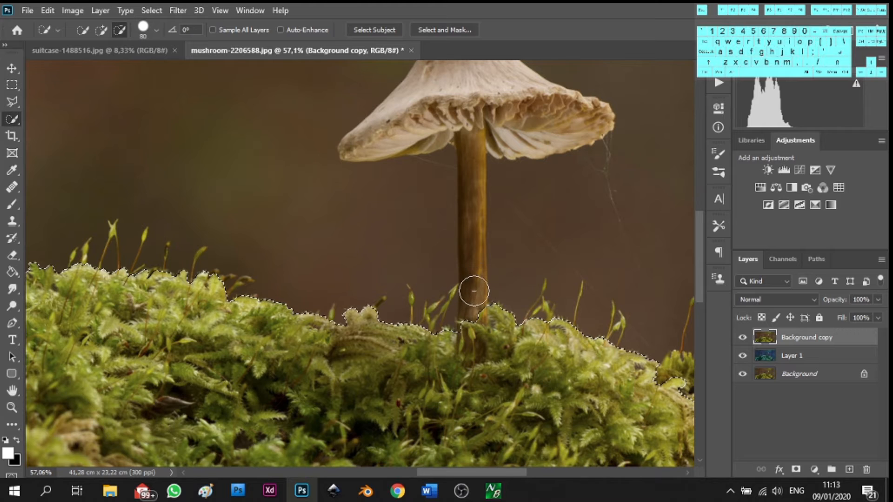
pyautogui.moveTo(475, 303)
pyautogui.mouseDown()
pyautogui.moveTo(475, 114)
pyautogui.moveTo(432, 89)
pyautogui.moveTo(528, 108)
pyautogui.moveTo(498, 126)
pyautogui.moveTo(439, 135)
pyautogui.moveTo(479, 141)
pyautogui.mouseUp()
pyautogui.scroll(-5, 418, 193)
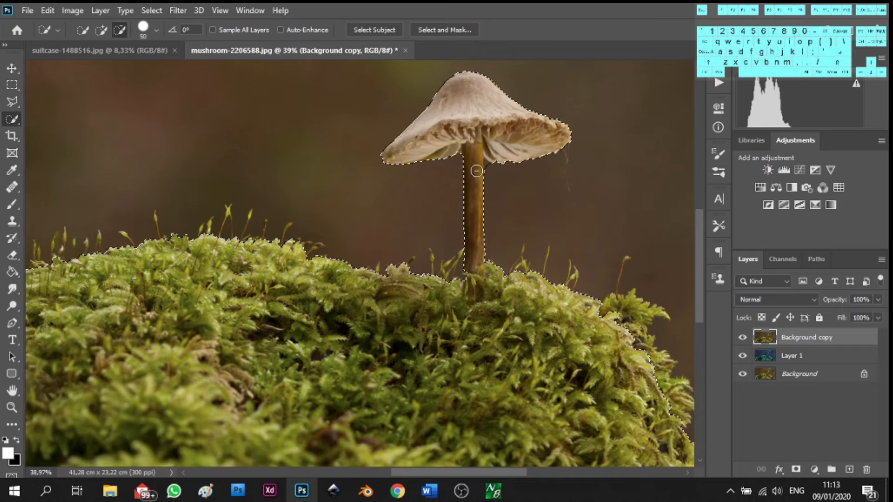
pyautogui.scroll(-2, 365, 212)
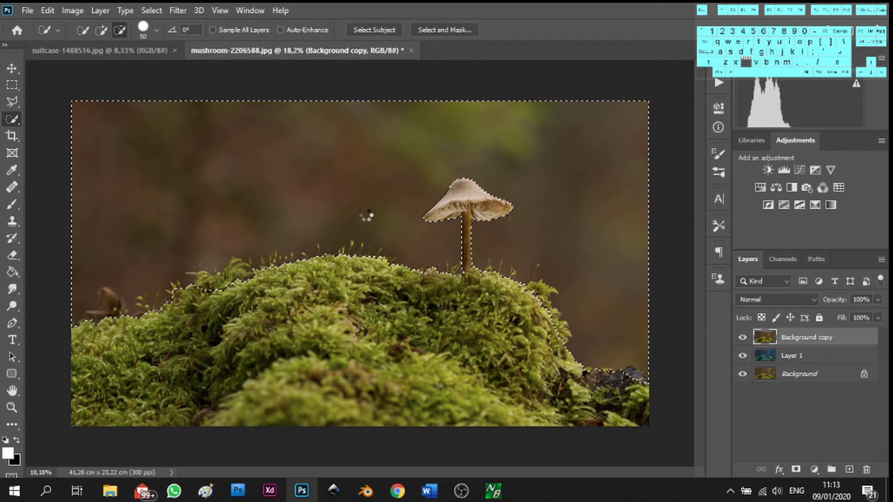
# Copy the selected backdrop to a new layer and delete the Background copy layer
pyautogui.hotkey('ctrl', 'j')
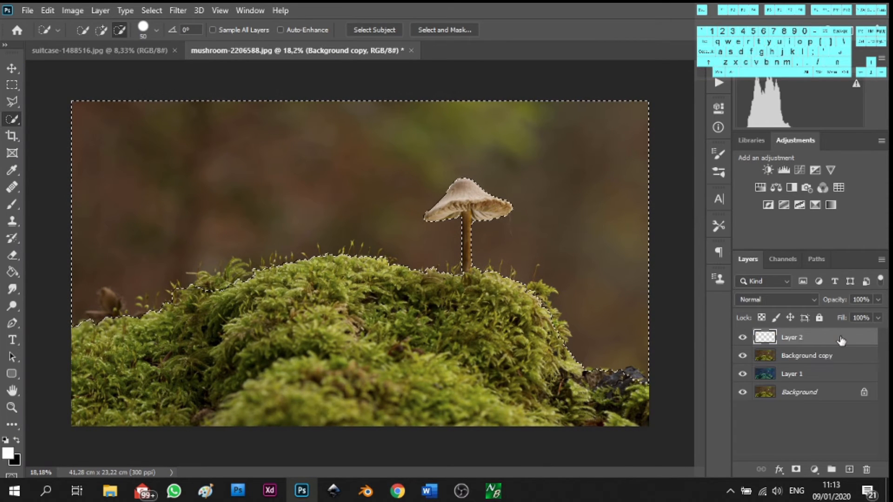
pyautogui.click(839, 355)
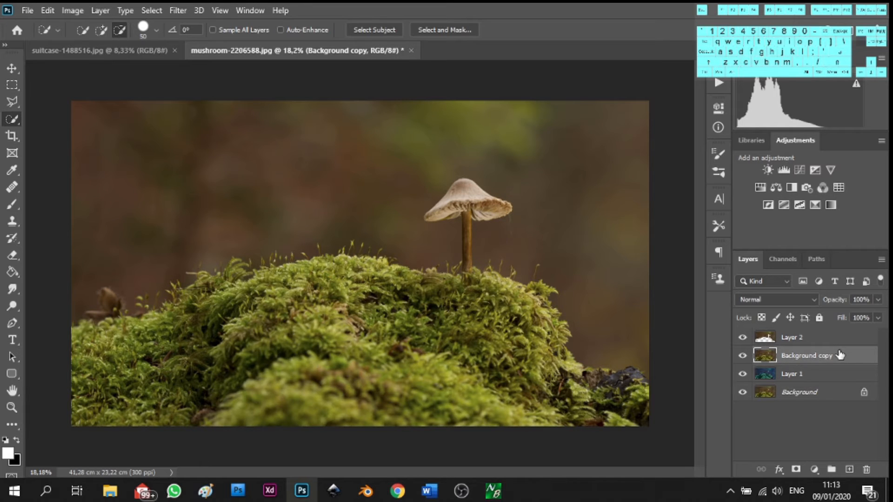
pyautogui.press('Delete')
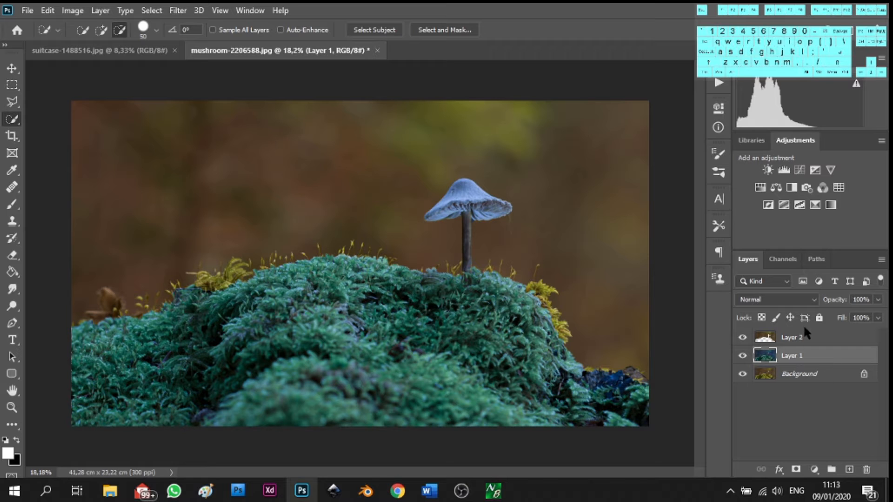
# Cool and darken the Layer 2 backdrop in Camera Raw with temperature -73 and exposure -2.30
pyautogui.scroll(3, 460, 249)
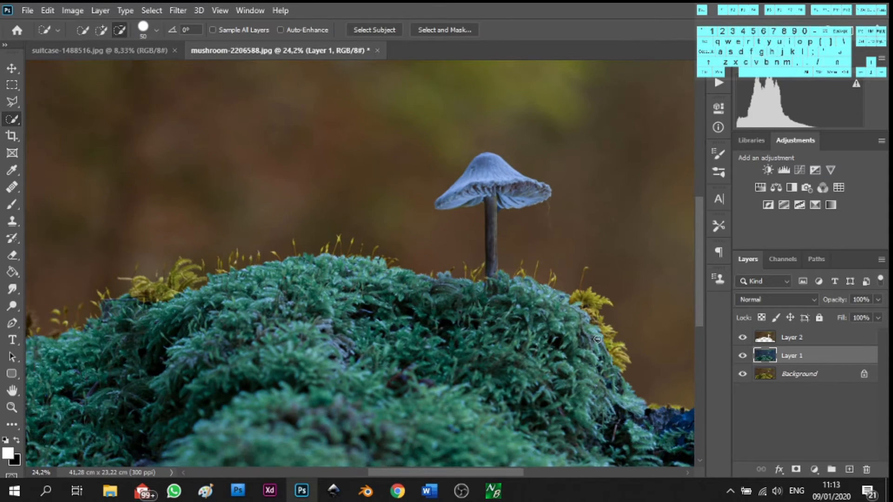
pyautogui.click(802, 339)
pyautogui.scroll(-2, 308, 284)
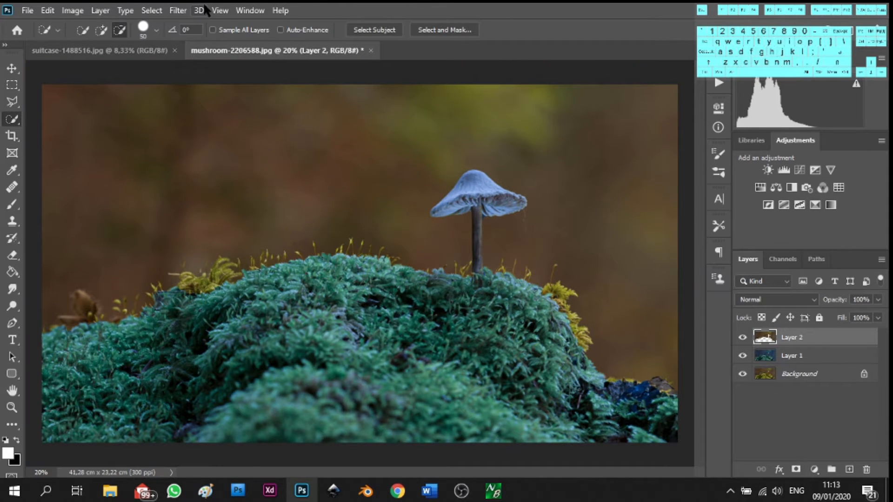
pyautogui.click(178, 10)
pyautogui.moveTo(231, 196)
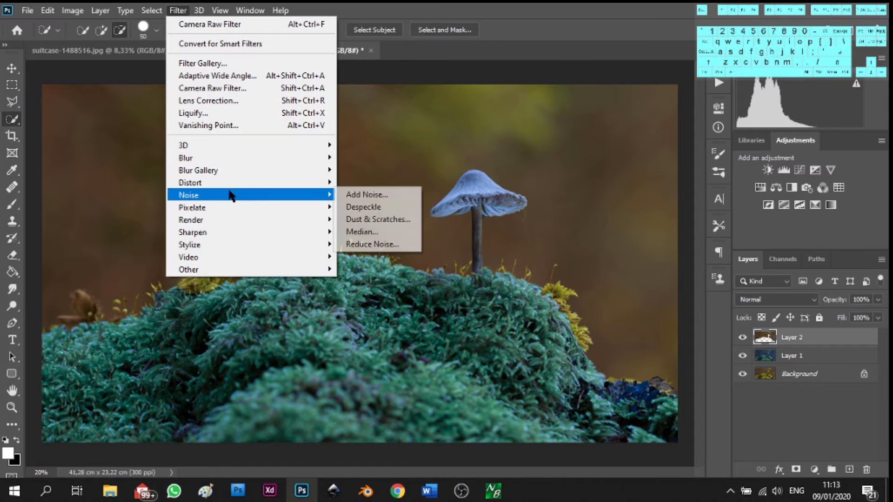
pyautogui.click(215, 88)
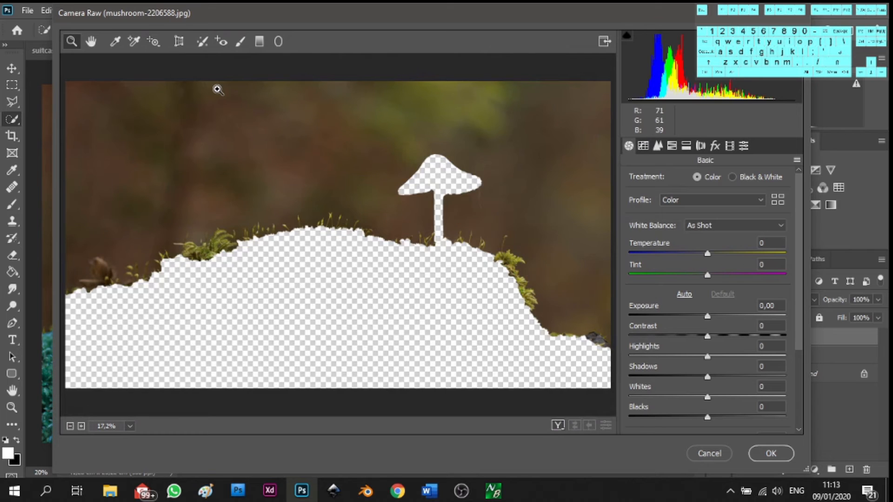
pyautogui.moveTo(673, 259); pyautogui.dragTo(649, 256)
pyautogui.moveTo(707, 316); pyautogui.dragTo(671, 317)
# Set the backdrop's shadows to -10, increase its texture slightly, and apply the Camera Raw filter
pyautogui.scroll(-5, 702, 395)
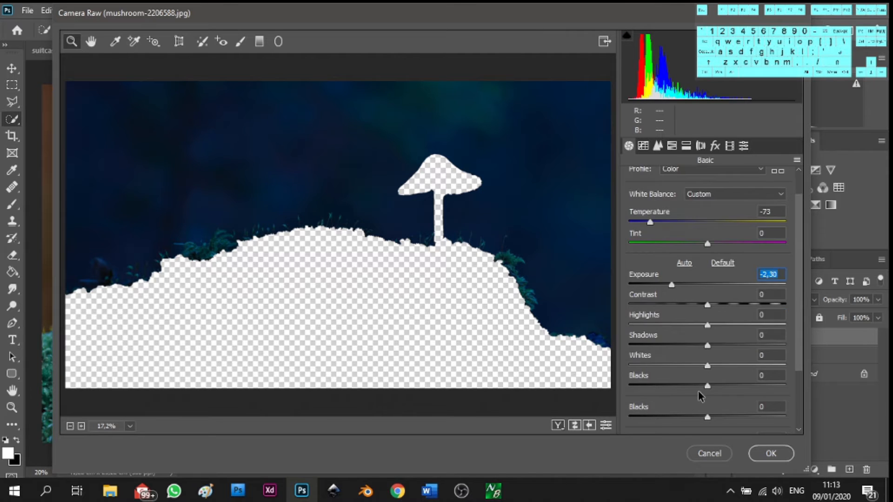
pyautogui.moveTo(704, 260); pyautogui.dragTo(698, 260)
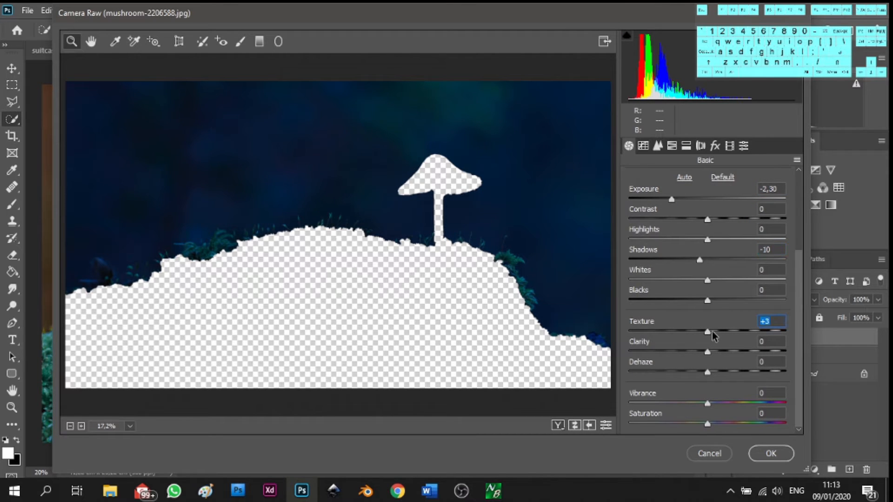
pyautogui.moveTo(712, 331); pyautogui.dragTo(721, 332)
pyautogui.click(770, 454)
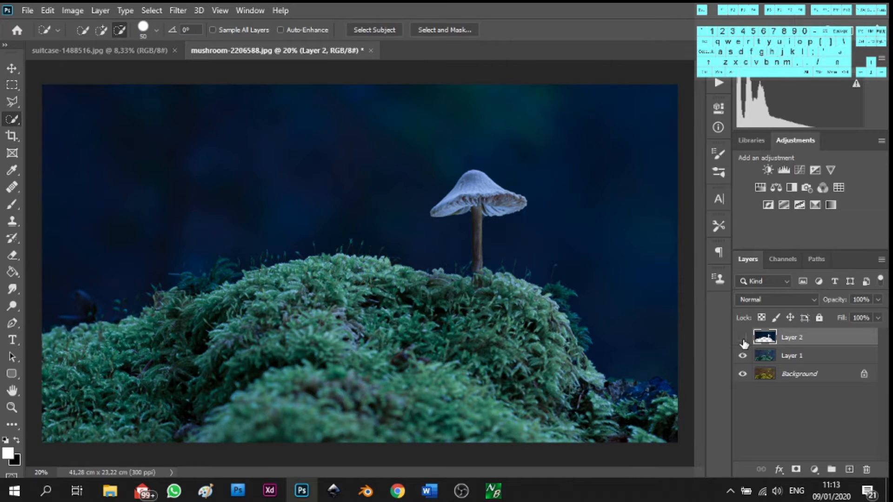
pyautogui.click(742, 338)
pyautogui.click(742, 337)
# Copy the mushroom's cap and stem from Layer 1 onto a new layer above Layer 2 using Quick Selection
pyautogui.scroll(2, 530, 245)
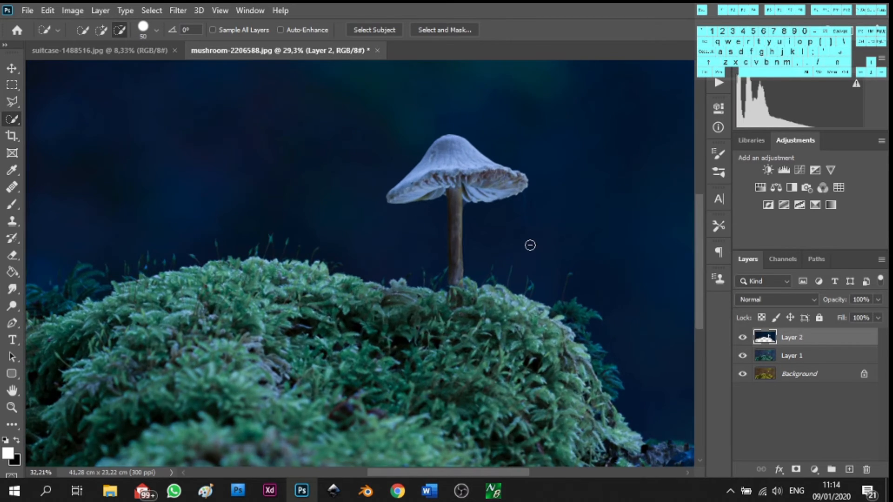
pyautogui.scroll(3, 479, 235)
pyautogui.click(800, 356)
pyautogui.scroll(1, 455, 299)
pyautogui.scroll(-1, 428, 285)
pyautogui.scroll(1, 428, 285)
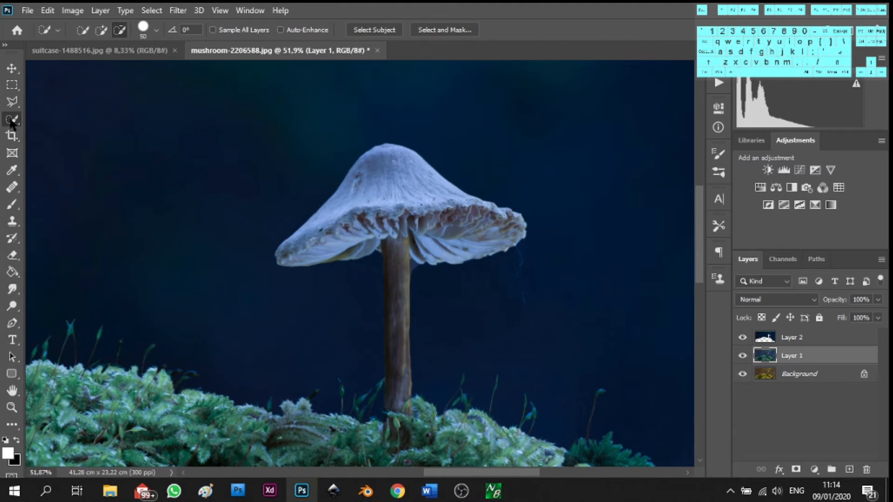
pyautogui.rightClick(12, 121)
pyautogui.click(44, 132)
pyautogui.click(101, 30)
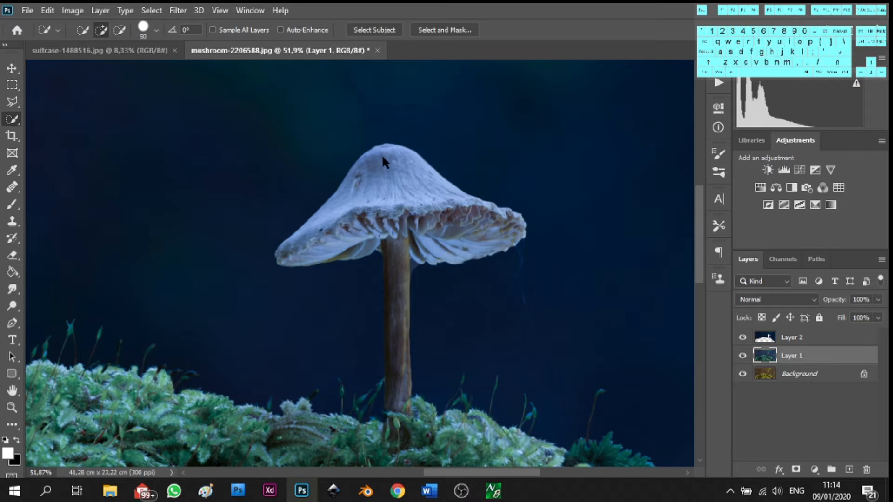
pyautogui.moveTo(372, 162)
pyautogui.mouseDown()
pyautogui.moveTo(392, 206)
pyautogui.moveTo(397, 255)
pyautogui.moveTo(365, 245)
pyautogui.moveTo(347, 252)
pyautogui.moveTo(426, 252)
pyautogui.moveTo(462, 241)
pyautogui.moveTo(387, 269)
pyautogui.moveTo(396, 273)
pyautogui.moveTo(398, 400)
pyautogui.mouseUp()
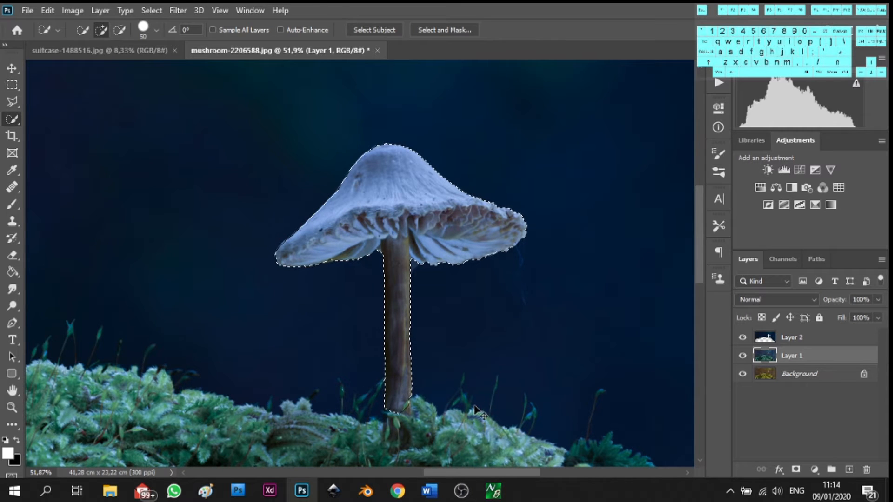
pyautogui.hotkey('ctrl', 'j')
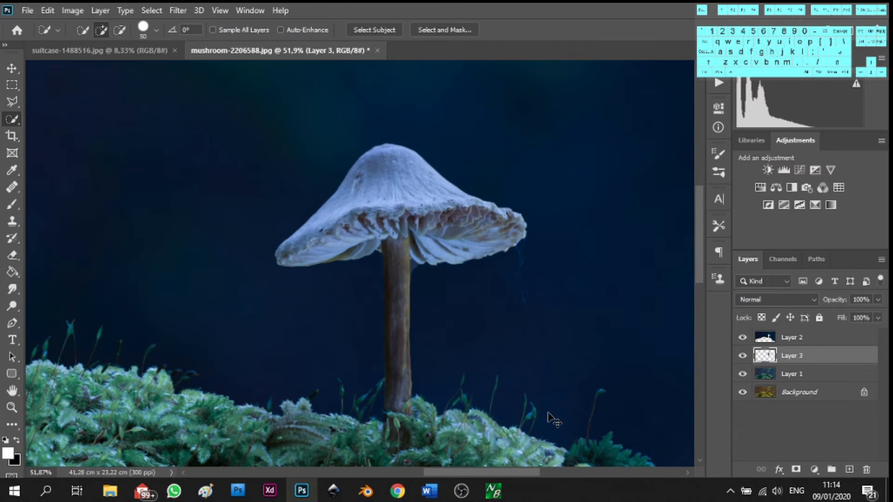
pyautogui.moveTo(801, 357); pyautogui.dragTo(799, 337)
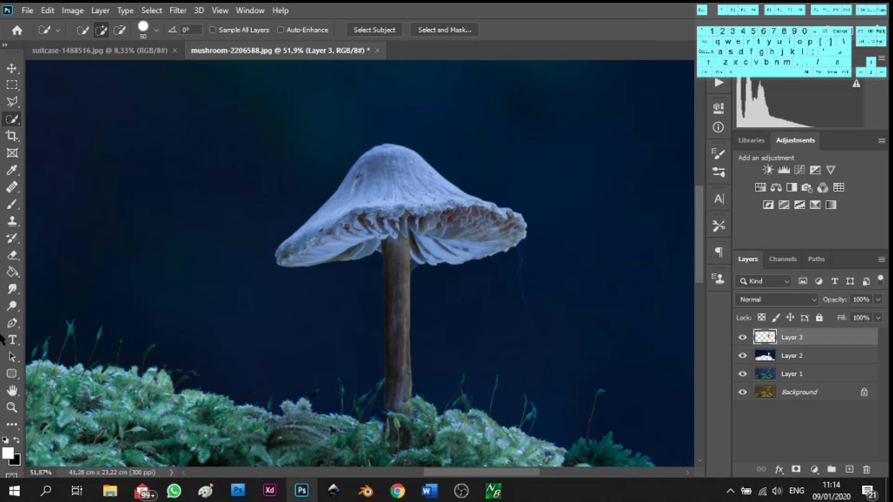
# Lighten the mushroom's gills, lower cap and stem on Layer 3 using the Dodge tool with midtones range and 100% exposure
pyautogui.click(12, 305)
pyautogui.moveTo(293, 247)
pyautogui.mouseDown()
pyautogui.moveTo(355, 224)
pyautogui.moveTo(348, 223)
pyautogui.moveTo(478, 214)
pyautogui.moveTo(433, 213)
pyautogui.moveTo(502, 234)
pyautogui.moveTo(463, 258)
pyautogui.moveTo(506, 243)
pyautogui.moveTo(509, 214)
pyautogui.moveTo(424, 209)
pyautogui.moveTo(485, 210)
pyautogui.moveTo(345, 232)
pyautogui.moveTo(511, 216)
pyautogui.moveTo(511, 245)
pyautogui.moveTo(469, 257)
pyautogui.moveTo(327, 258)
pyautogui.moveTo(461, 247)
pyautogui.moveTo(422, 265)
pyautogui.moveTo(409, 250)
pyautogui.moveTo(391, 256)
pyautogui.moveTo(378, 236)
pyautogui.moveTo(362, 253)
pyautogui.moveTo(461, 243)
pyautogui.moveTo(415, 253)
pyautogui.moveTo(460, 228)
pyautogui.moveTo(365, 249)
pyautogui.moveTo(454, 250)
pyautogui.moveTo(426, 257)
pyautogui.moveTo(414, 237)
pyautogui.moveTo(417, 254)
pyautogui.moveTo(403, 228)
pyautogui.moveTo(367, 254)
pyautogui.moveTo(312, 251)
pyautogui.moveTo(292, 263)
pyautogui.moveTo(440, 253)
pyautogui.mouseUp()
pyautogui.moveTo(498, 233)
pyautogui.mouseDown()
pyautogui.moveTo(449, 240)
pyautogui.moveTo(446, 227)
pyautogui.moveTo(421, 256)
pyautogui.moveTo(322, 234)
pyautogui.moveTo(342, 219)
pyautogui.moveTo(426, 205)
pyautogui.moveTo(476, 211)
pyautogui.moveTo(449, 188)
pyautogui.moveTo(335, 193)
pyautogui.moveTo(402, 180)
pyautogui.moveTo(368, 151)
pyautogui.moveTo(380, 145)
pyautogui.moveTo(335, 194)
pyautogui.mouseUp()
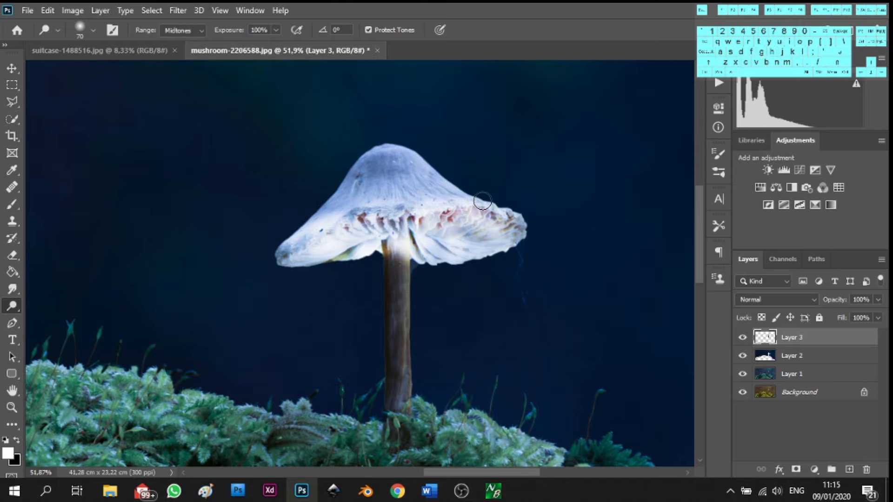
pyautogui.moveTo(447, 251)
pyautogui.mouseDown()
pyautogui.moveTo(392, 243)
pyautogui.moveTo(412, 322)
pyautogui.moveTo(390, 258)
pyautogui.moveTo(398, 377)
pyautogui.mouseUp()
# Add a new layer above Layer 3 and paint one white dot with a 125 px brush on the moss beside the stem
pyautogui.scroll(-2, 450, 291)
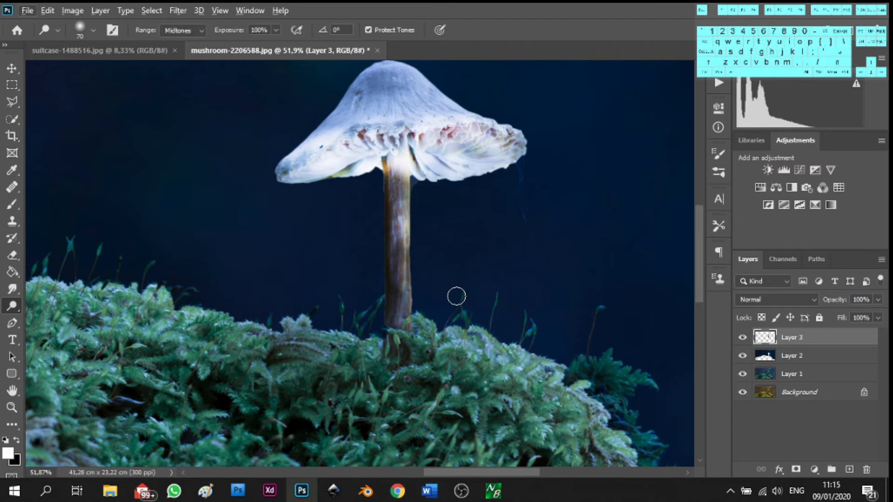
pyautogui.click(849, 469)
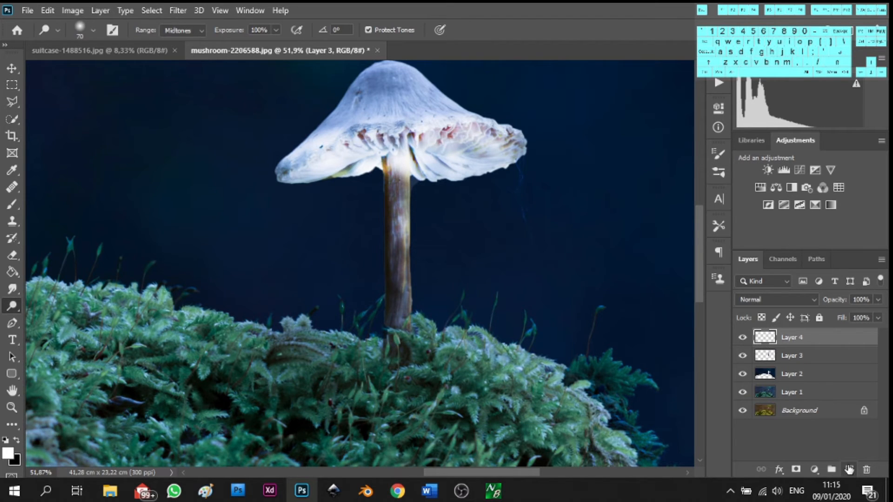
pyautogui.scroll(4, 410, 328)
pyautogui.scroll(-4, 410, 328)
pyautogui.click(12, 203)
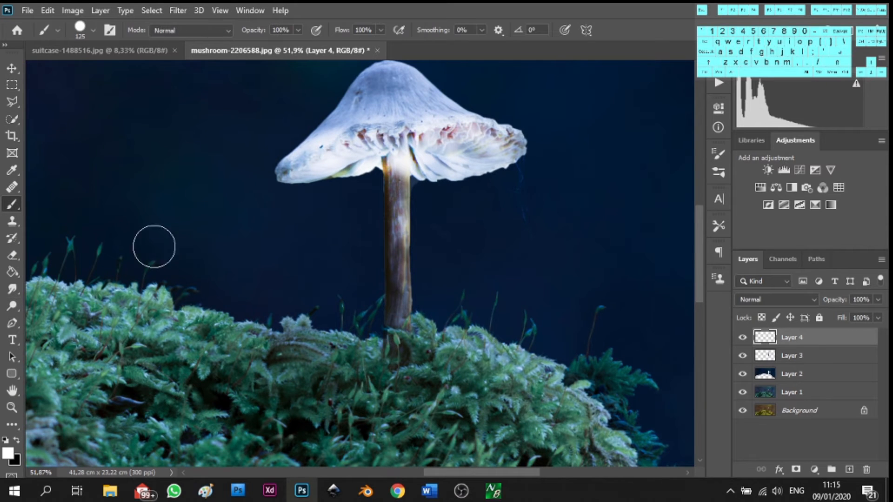
pyautogui.click(471, 347)
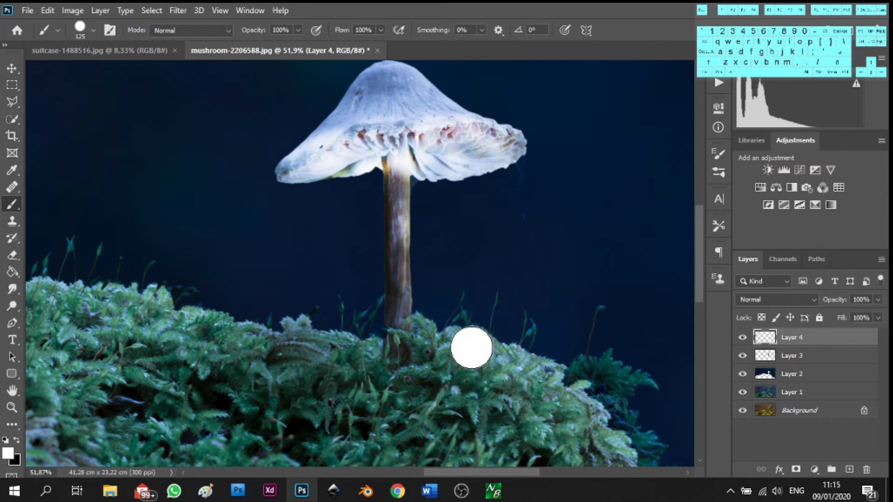
# Paint a cluster of overlapping white dots on Layer 4 across the moss around the base of the mushroom stem
pyautogui.click(429, 350)
pyautogui.click(394, 359)
pyautogui.click(329, 363)
pyautogui.click(369, 346)
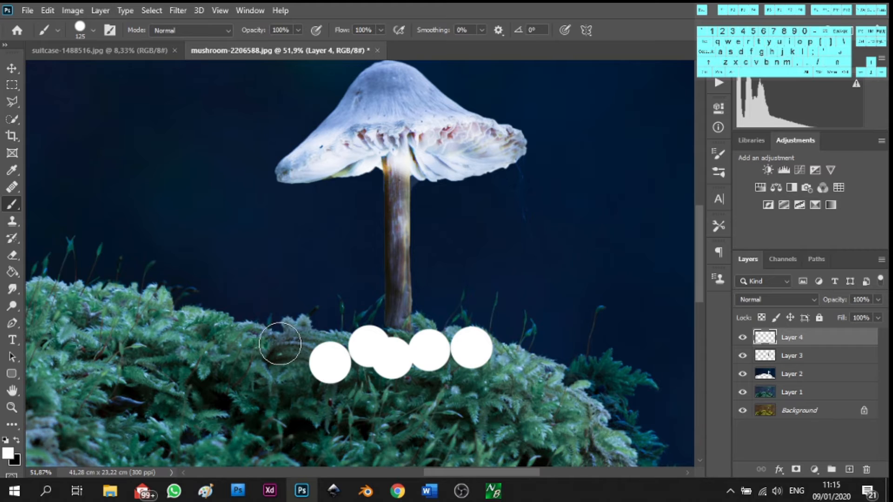
pyautogui.click(281, 342)
pyautogui.click(307, 339)
pyautogui.click(513, 348)
pyautogui.click(528, 365)
pyautogui.click(460, 312)
pyautogui.click(511, 324)
pyautogui.click(386, 320)
pyautogui.click(348, 318)
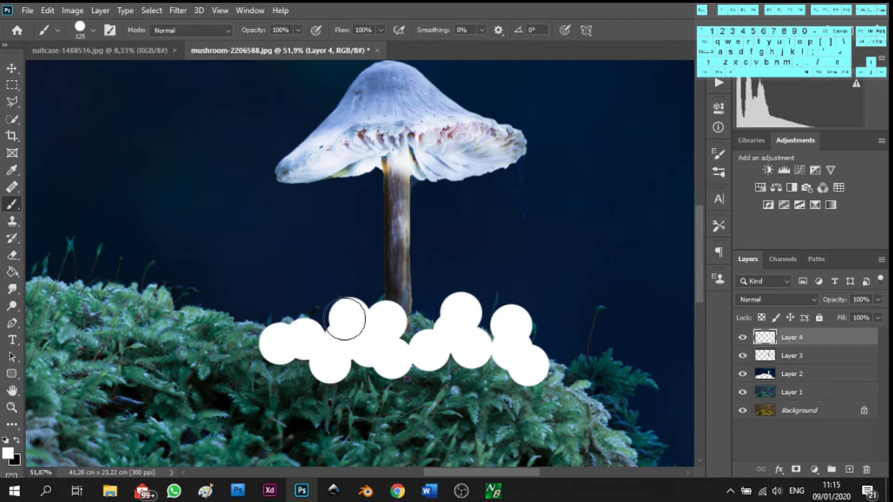
# Apply a Gaussian Blur with a 64-pixel radius to the white dots on Layer 4
pyautogui.click(178, 10)
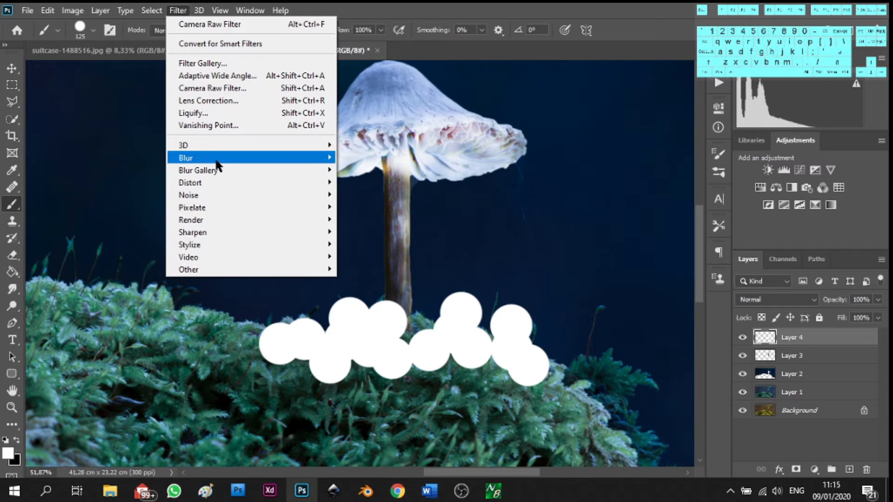
pyautogui.moveTo(216, 159)
pyautogui.click(373, 211)
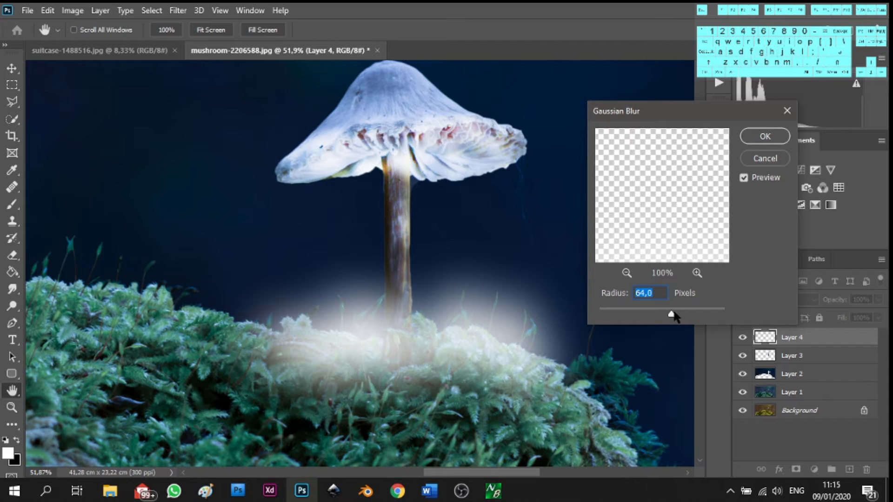
pyautogui.click(779, 135)
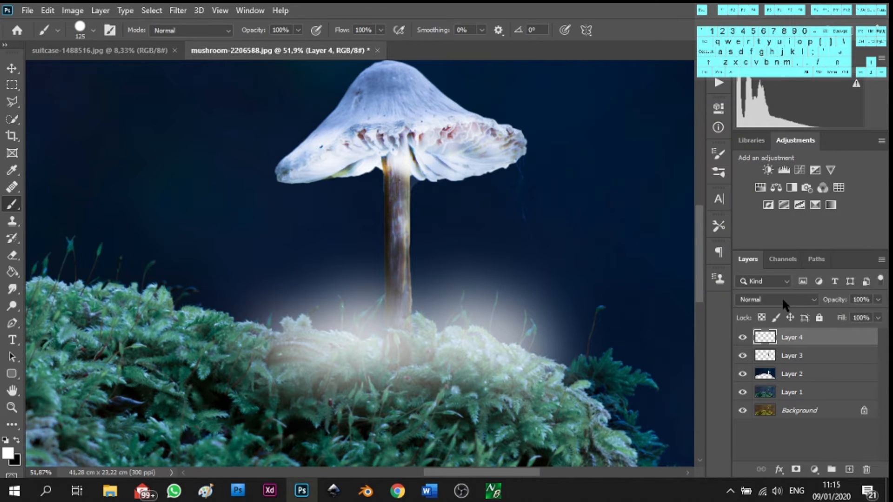
# Set Layer 4's blend mode to Overlay so the blurred white paint lights the moss around the stem
pyautogui.click(798, 299)
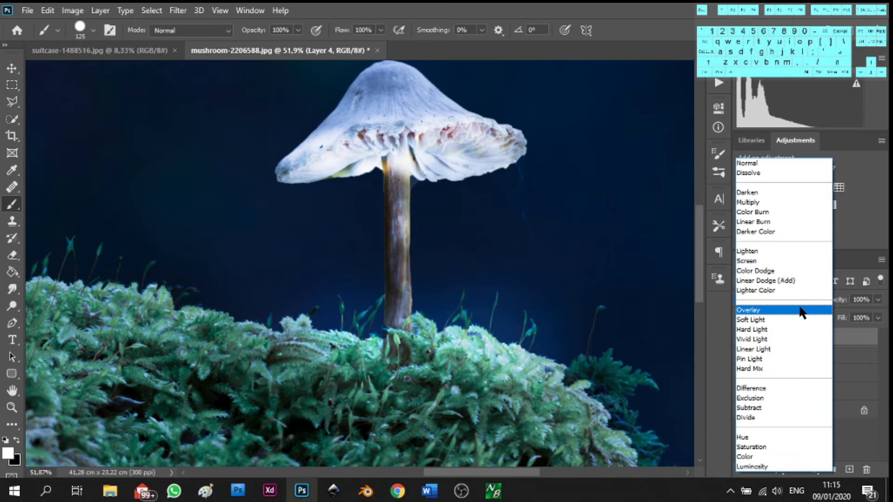
pyautogui.click(801, 311)
pyautogui.click(790, 445)
pyautogui.scroll(-3, 403, 327)
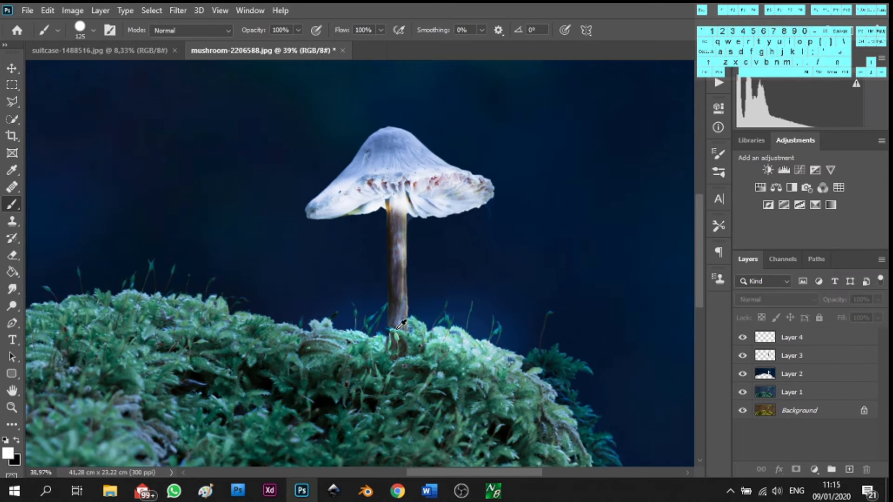
pyautogui.scroll(4, 403, 327)
pyautogui.scroll(1, 402, 327)
pyautogui.scroll(-5, 404, 332)
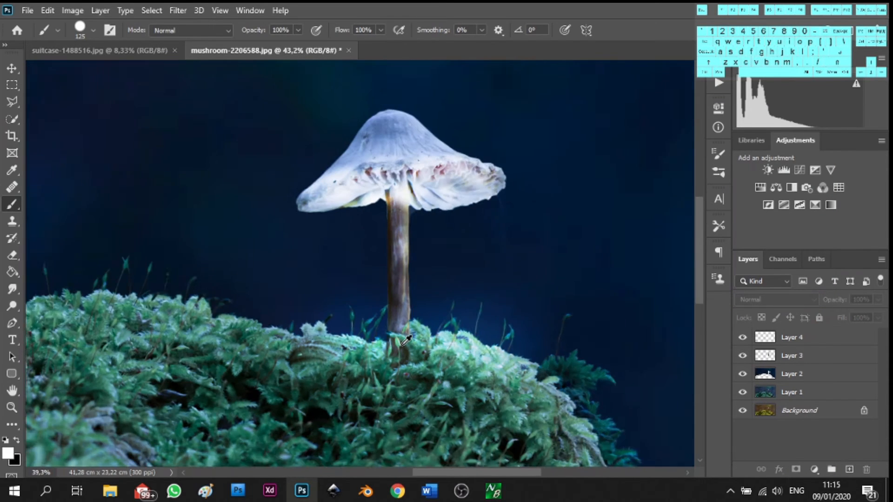
pyautogui.scroll(1, 406, 340)
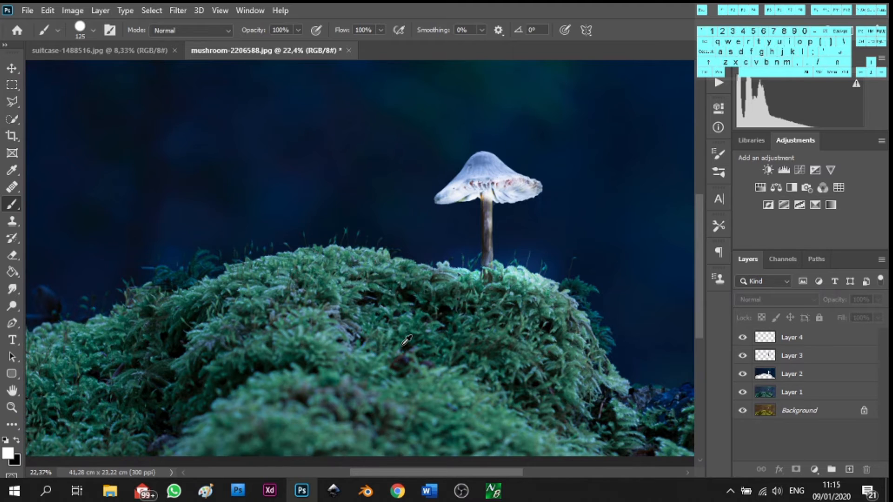
pyautogui.scroll(-1, 406, 341)
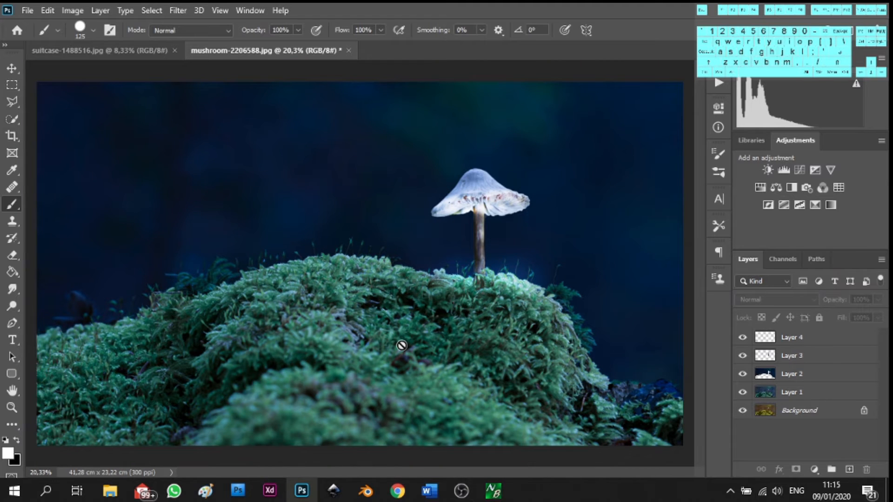
# In suitcase-1488516.jpg, select the seated woman with the Object Selection tool using a rectangle about 25.5 by 27.8 cm
pyautogui.click(116, 51)
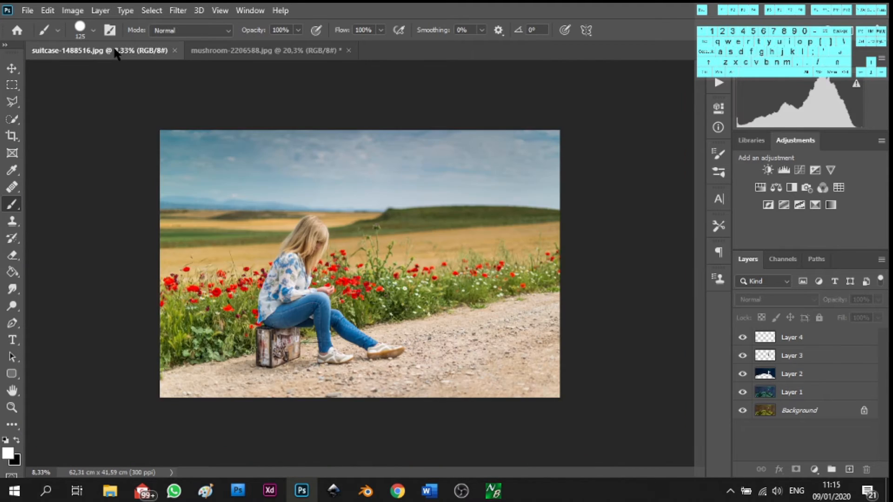
pyautogui.click(14, 120)
pyautogui.click(62, 121)
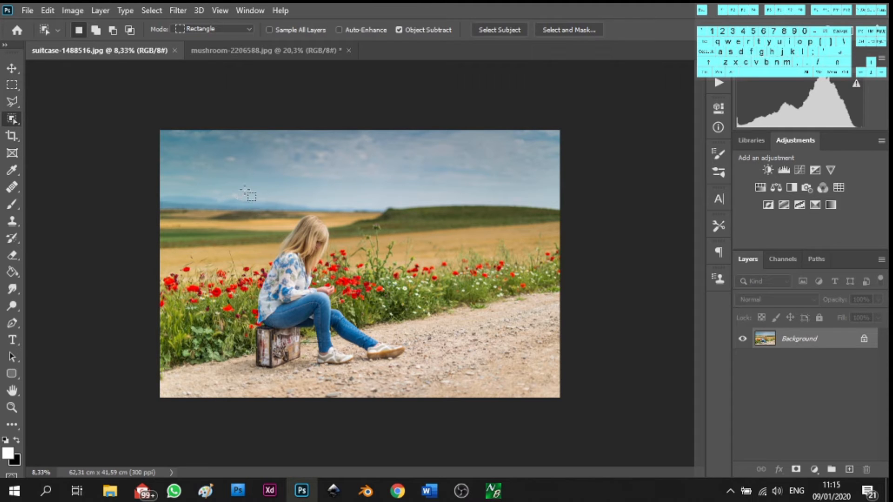
pyautogui.moveTo(248, 191); pyautogui.dragTo(411, 371)
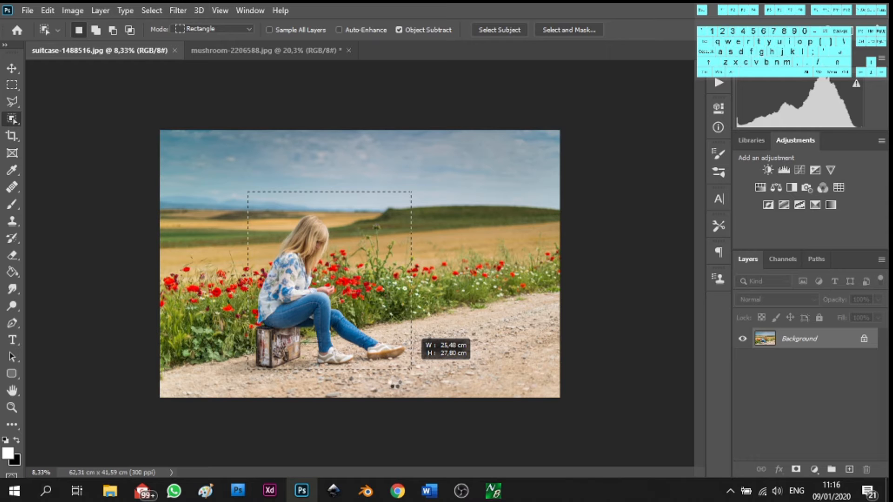
pyautogui.moveTo(411, 370); pyautogui.dragTo(411, 370)
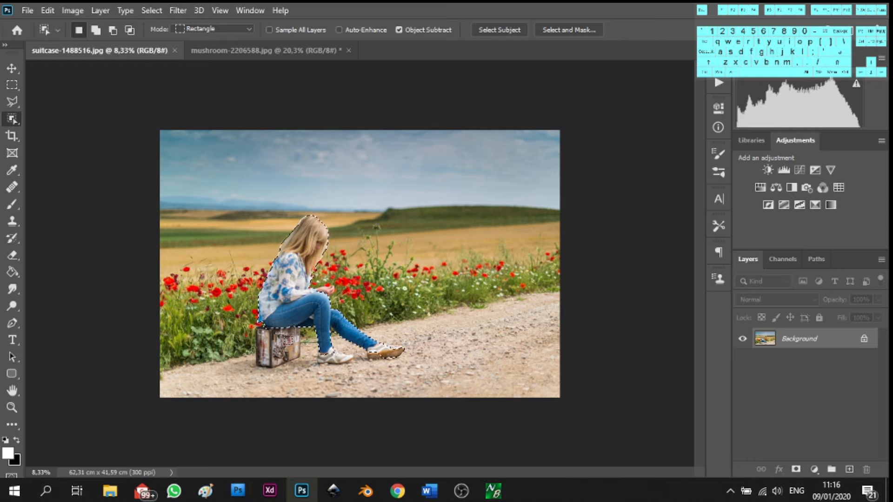
# Add the suitcase beneath the woman to the selection with the Quick Selection tool
pyautogui.scroll(3, 284, 335)
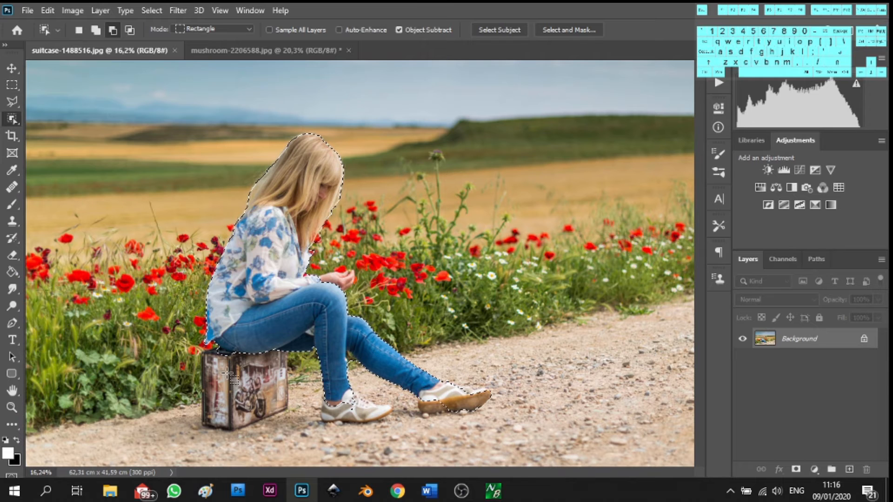
pyautogui.rightClick(17, 119)
pyautogui.click(60, 131)
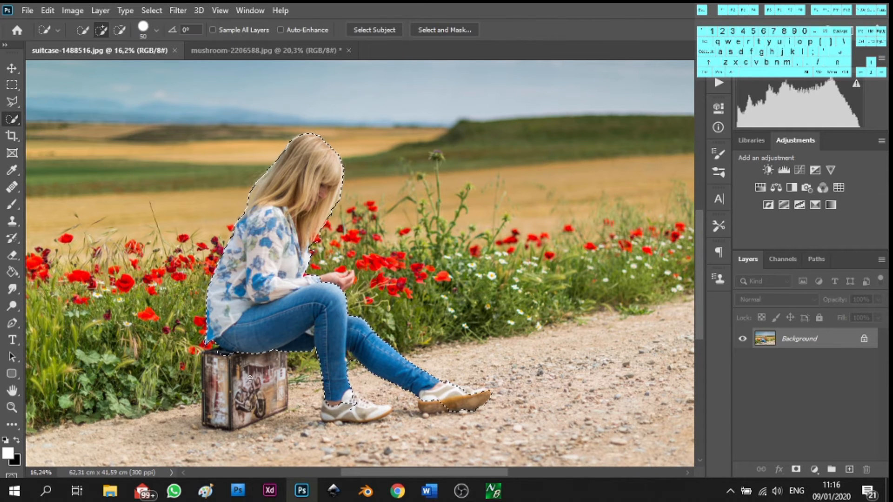
pyautogui.moveTo(224, 364)
pyautogui.mouseDown()
pyautogui.moveTo(211, 388)
pyautogui.moveTo(209, 372)
pyautogui.moveTo(210, 395)
pyautogui.moveTo(235, 406)
pyautogui.moveTo(256, 399)
pyautogui.moveTo(270, 366)
pyautogui.mouseUp()
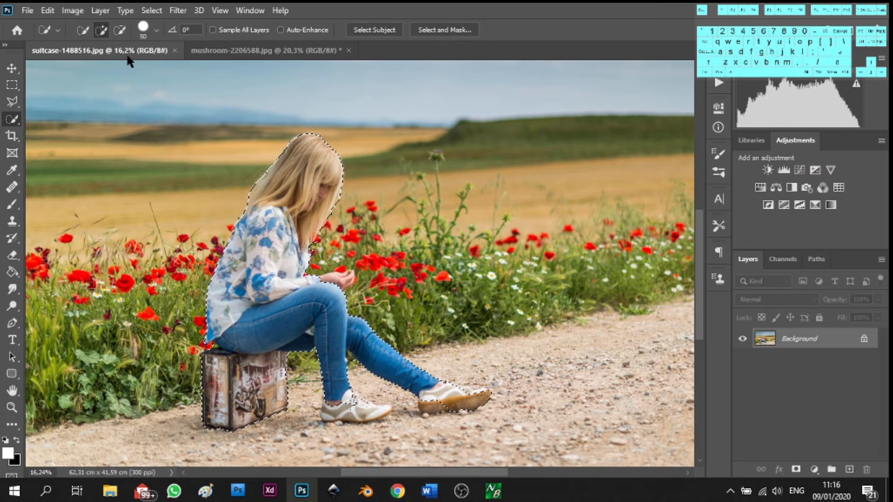
pyautogui.click(120, 30)
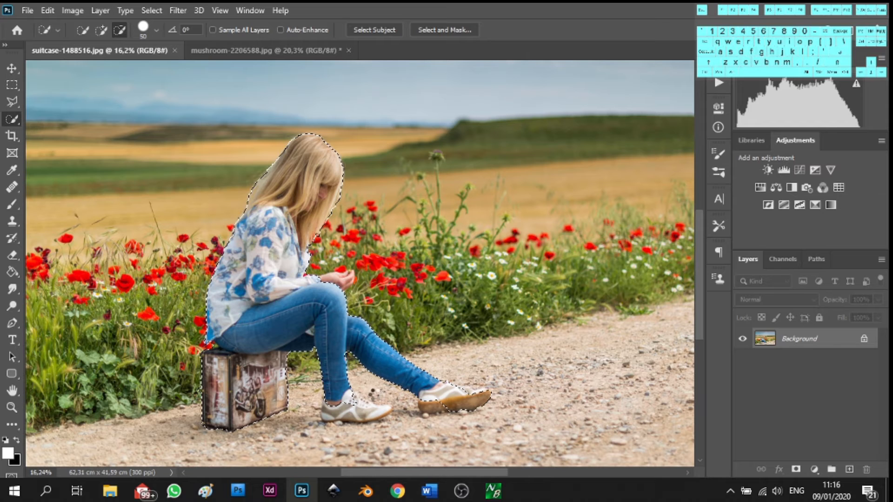
pyautogui.moveTo(314, 212); pyautogui.dragTo(339, 325)
pyautogui.press('v')
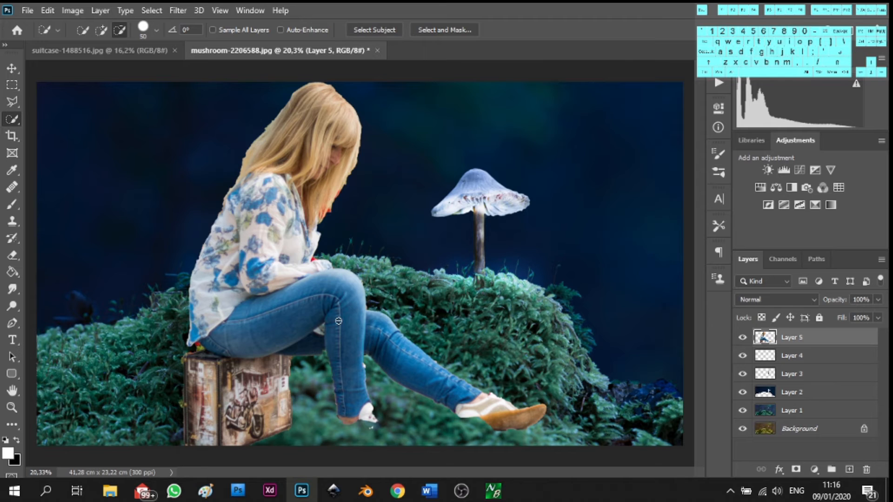
pyautogui.click(13, 69)
pyautogui.moveTo(253, 329)
pyautogui.mouseDown()
pyautogui.moveTo(275, 301)
pyautogui.moveTo(253, 304)
pyautogui.moveTo(243, 321)
pyautogui.mouseUp()
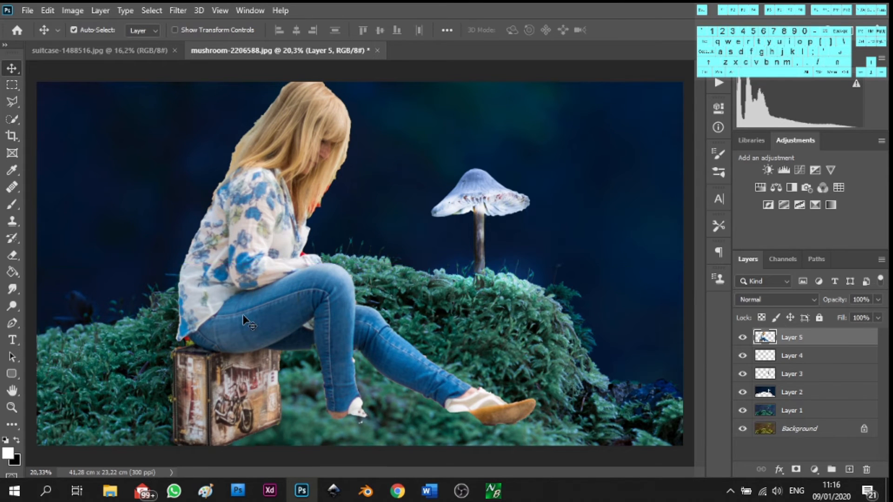
pyautogui.click(12, 255)
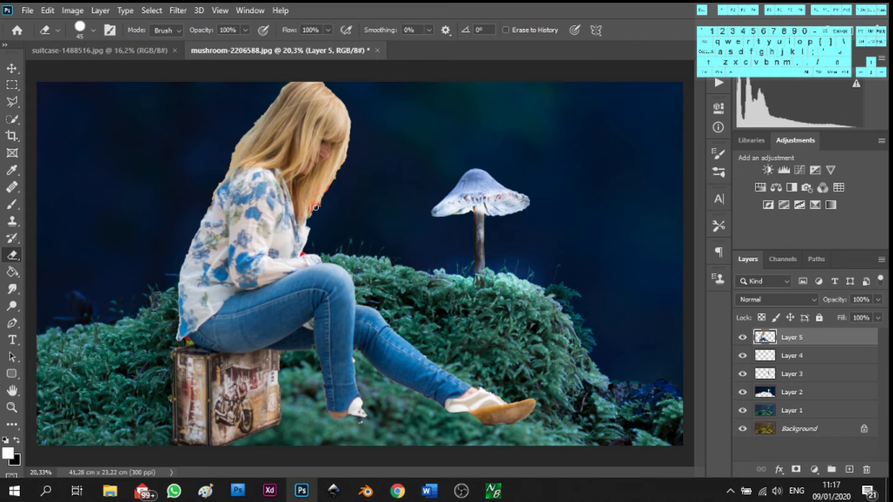
pyautogui.moveTo(316, 208); pyautogui.dragTo(317, 204)
pyautogui.press('v')
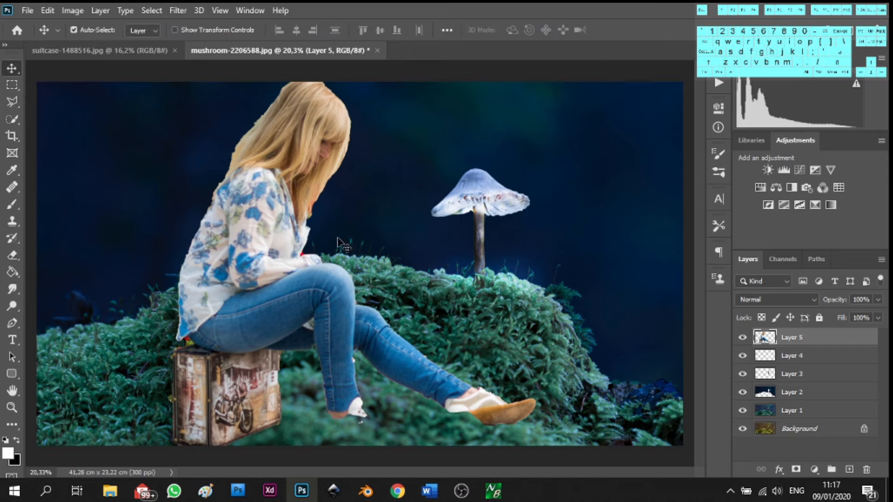
pyautogui.press('Delete')
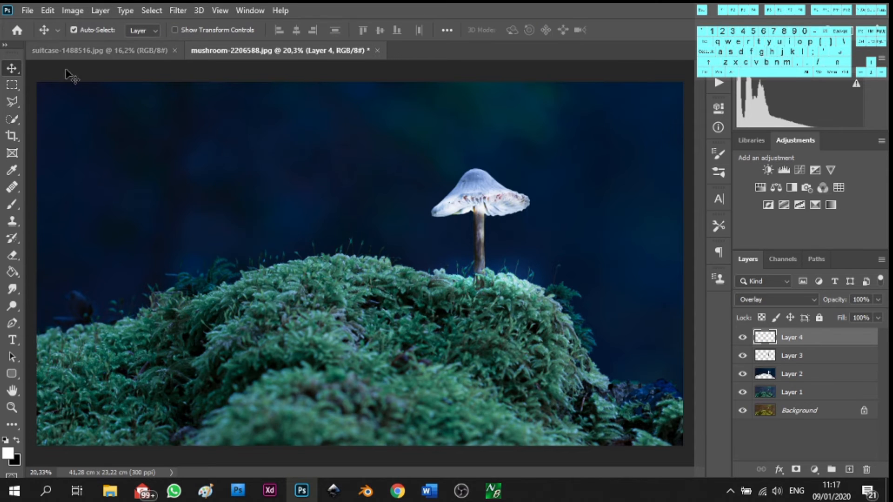
# In suitcase-1488516.jpg, add the woman's shoes to the selection and subtract the ground between the suitcase and her legs
pyautogui.click(78, 55)
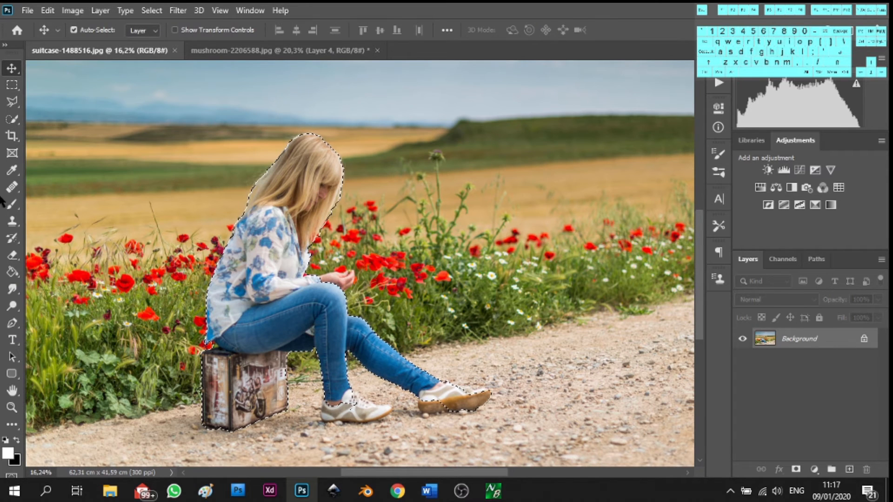
pyautogui.click(17, 117)
pyautogui.click(101, 30)
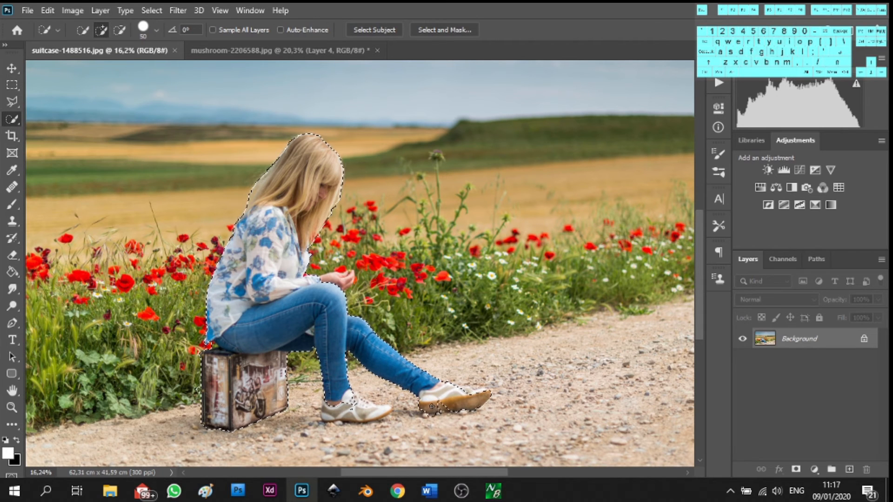
pyautogui.moveTo(365, 406); pyautogui.dragTo(342, 411)
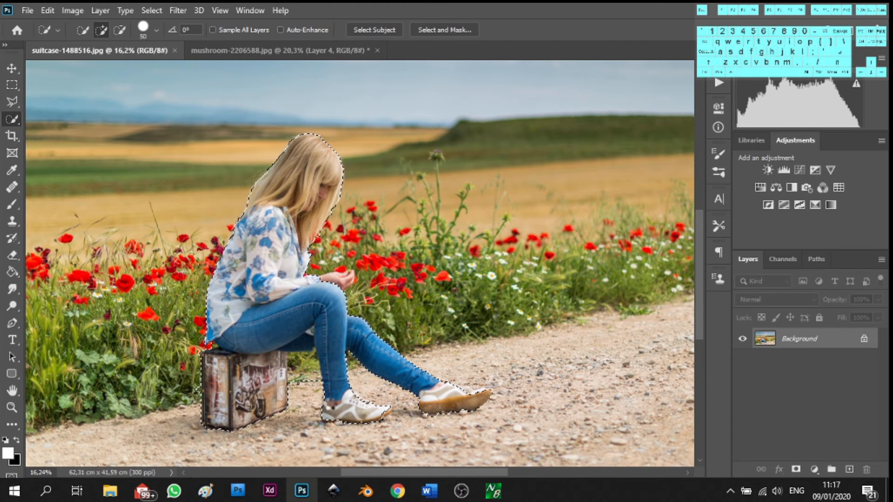
pyautogui.click(120, 32)
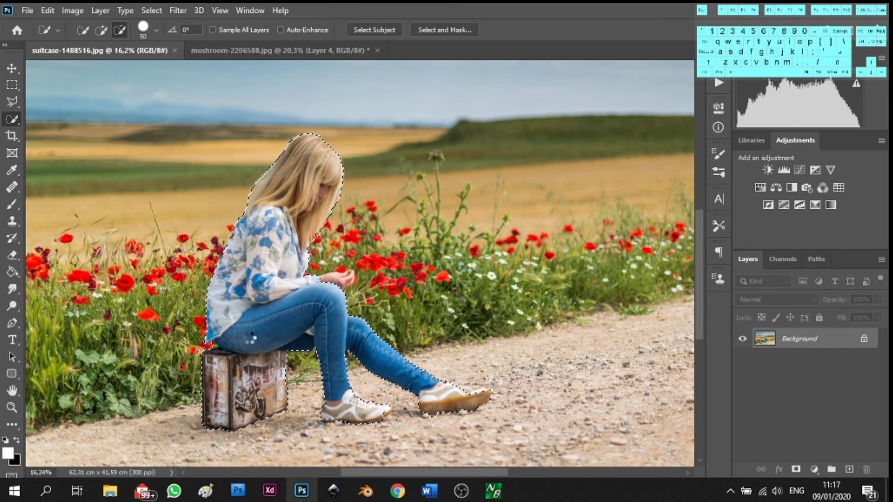
# Bring the selected woman and suitcase into mushroom-2206588.jpg as a new top layer and convert it to a Smart Object
pyautogui.click(12, 68)
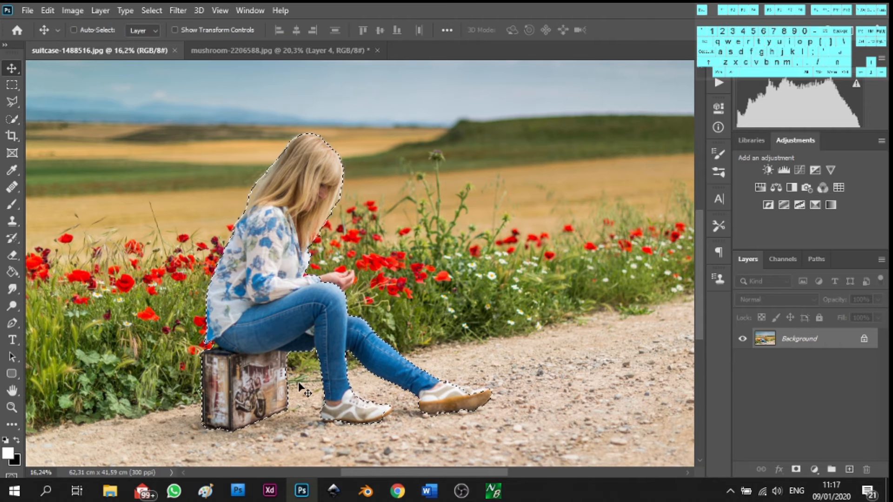
pyautogui.press('ctrl')
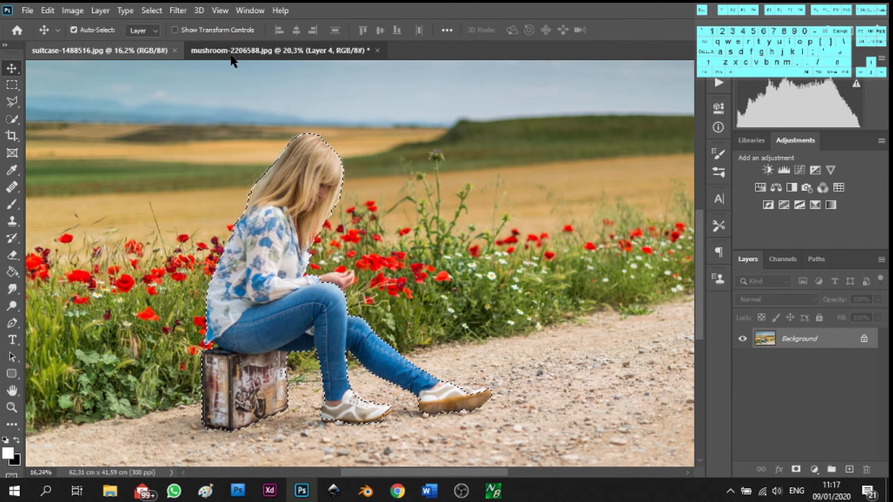
pyautogui.moveTo(279, 51); pyautogui.dragTo(352, 284)
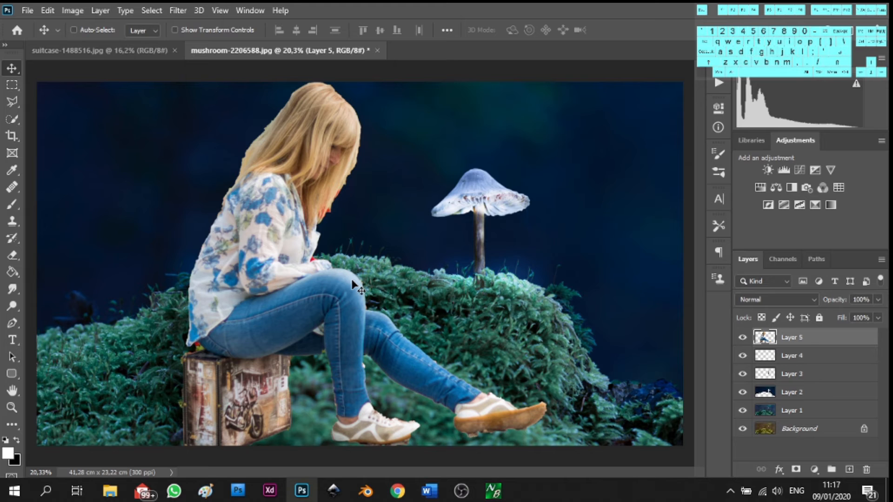
pyautogui.press('ctrl')
pyautogui.rightClick(803, 336)
pyautogui.click(692, 186)
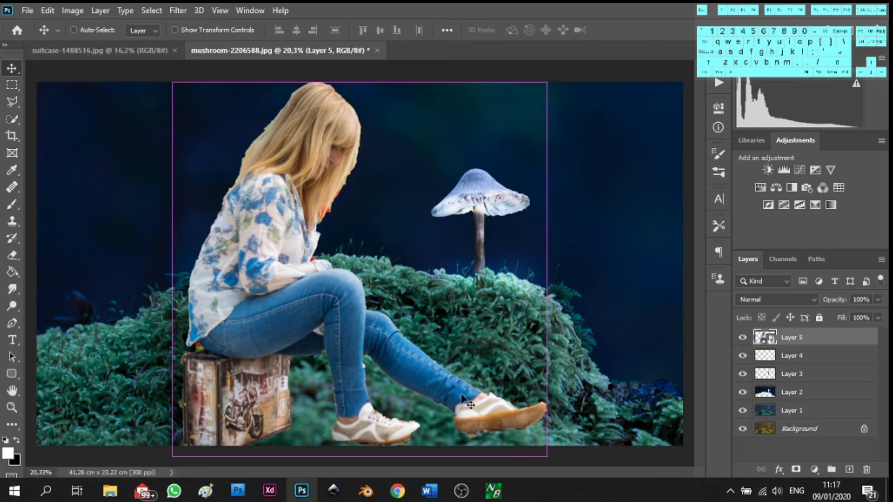
# Scale the woman and suitcase to 21.35% and move them about 1.39 cm left and 2.20 cm up onto the moss crest
pyautogui.hotkey('ctrl', 't')
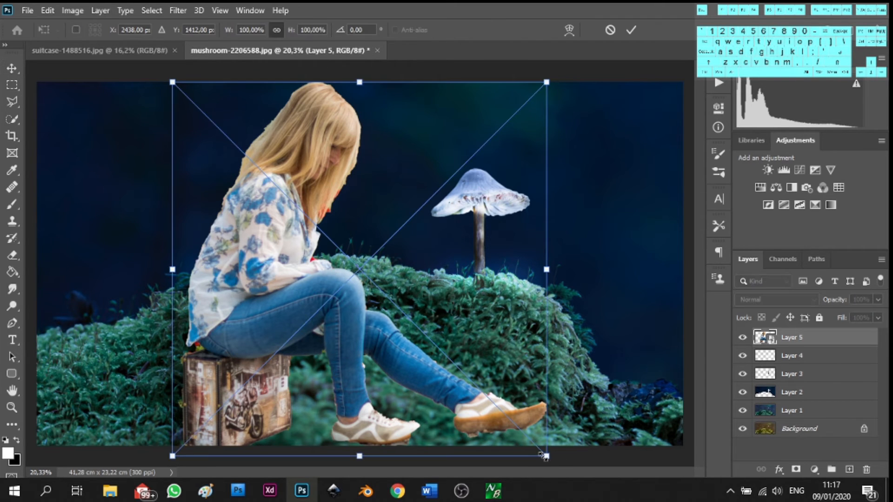
pyautogui.moveTo(546, 453); pyautogui.dragTo(361, 342)
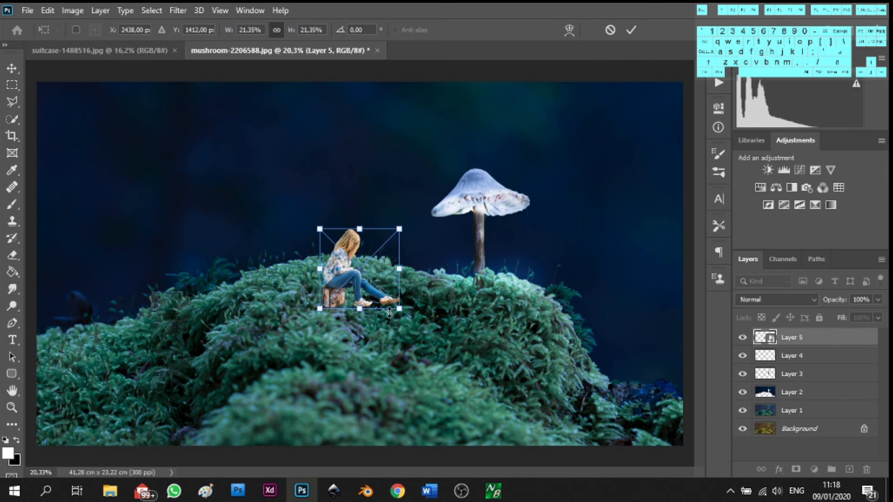
pyautogui.scroll(3, 394, 315)
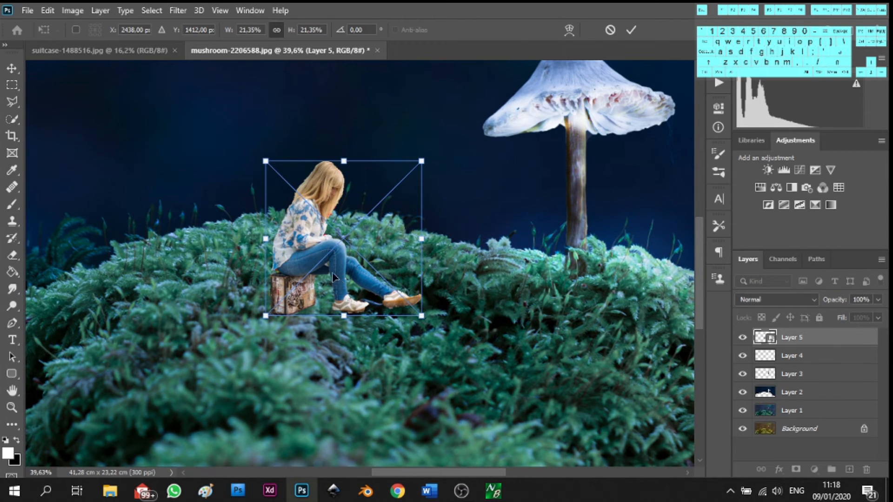
pyautogui.moveTo(317, 261); pyautogui.dragTo(282, 203)
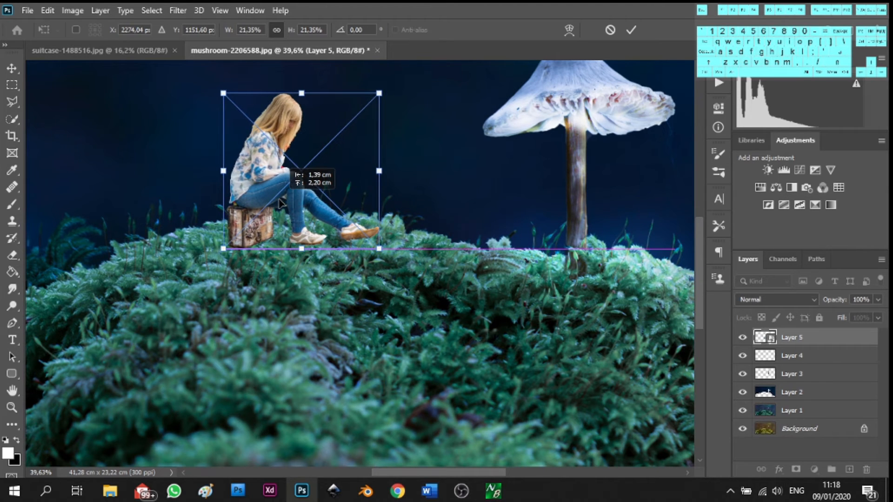
pyautogui.click(631, 30)
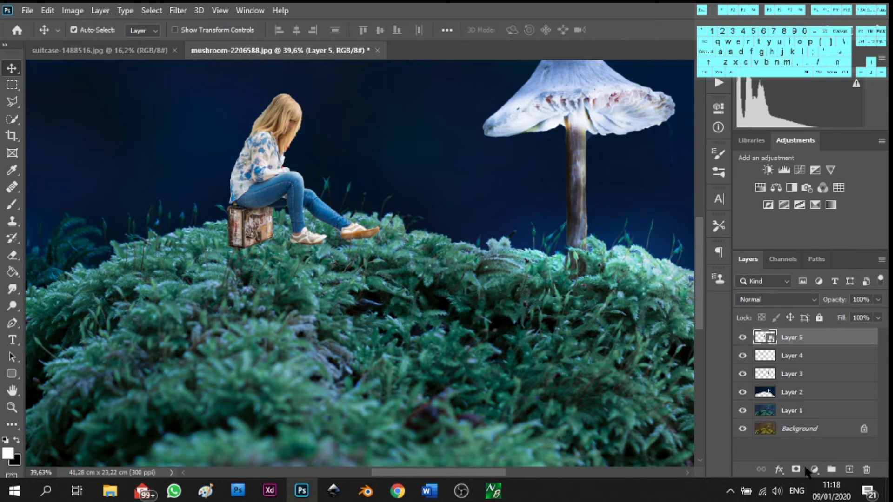
# Clip a Color Balance adjustment to the woman's layer with midtones at Cyan-Red -76 and Yellow-Blue +56
pyautogui.click(815, 469)
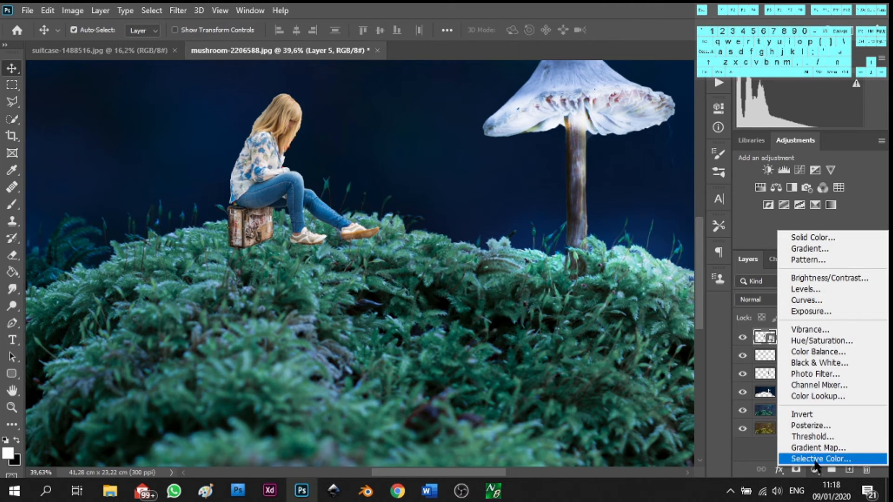
pyautogui.click(828, 352)
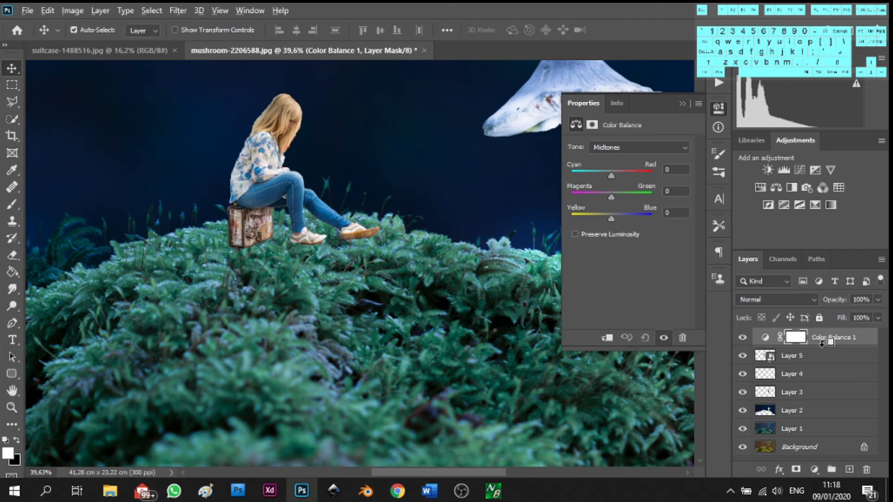
pyautogui.keyDown('alt'); pyautogui.click(828, 345); pyautogui.keyUp('alt')
pyautogui.moveTo(597, 175); pyautogui.dragTo(585, 176)
pyautogui.moveTo(611, 219); pyautogui.dragTo(631, 225)
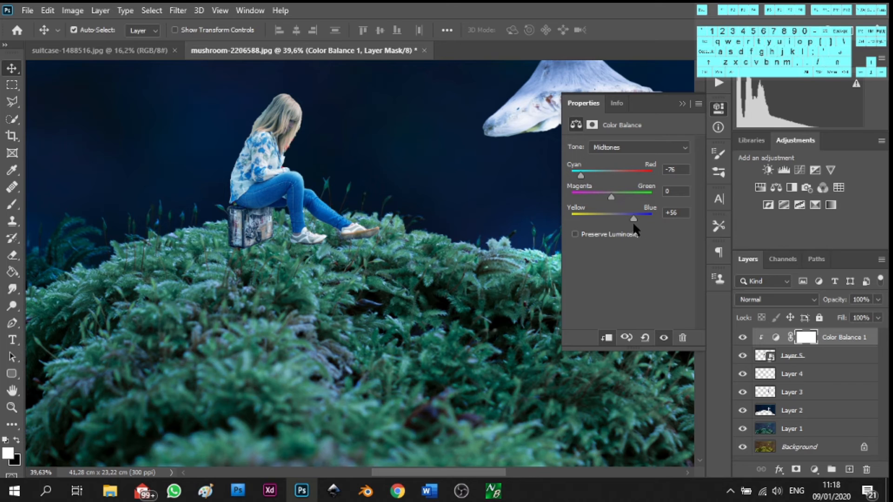
# Clip a Levels adjustment above the woman's Color Balance and set its midtone input to 0.53
pyautogui.click(813, 469)
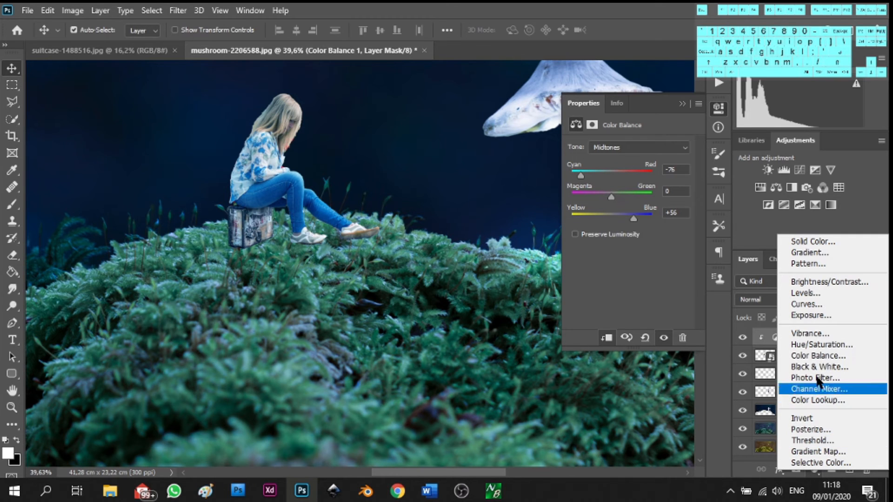
pyautogui.click(815, 293)
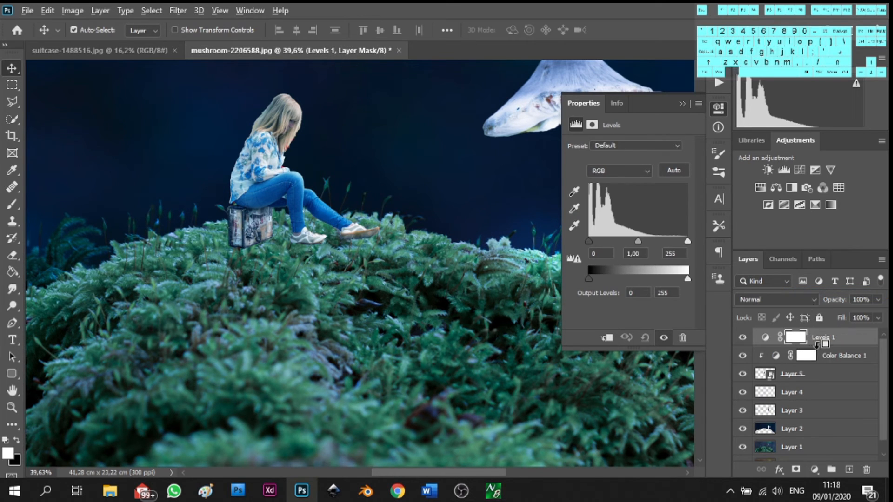
pyautogui.keyDown('alt'); pyautogui.click(816, 346); pyautogui.keyUp('alt')
pyautogui.moveTo(638, 240); pyautogui.dragTo(646, 242)
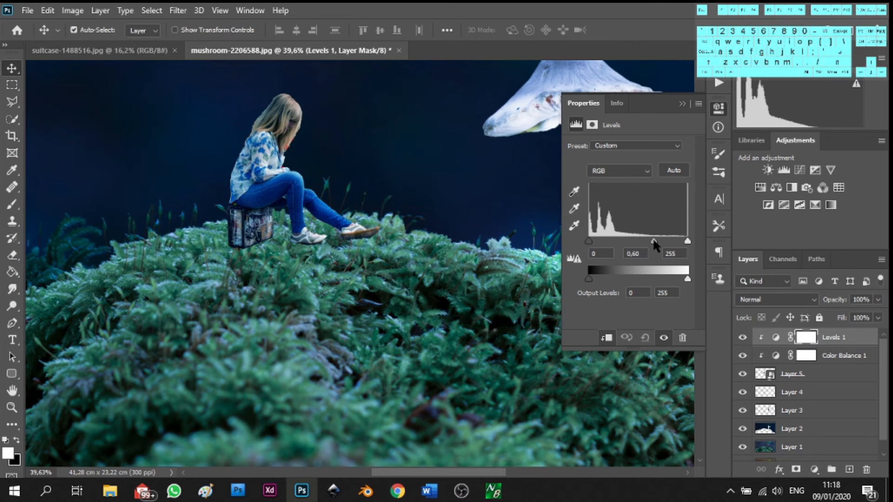
pyautogui.moveTo(653, 240); pyautogui.dragTo(656, 241)
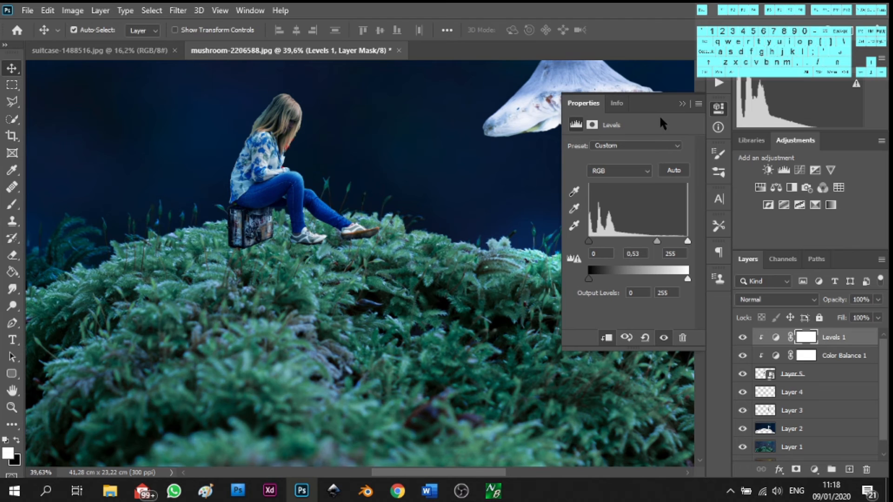
pyautogui.click(679, 101)
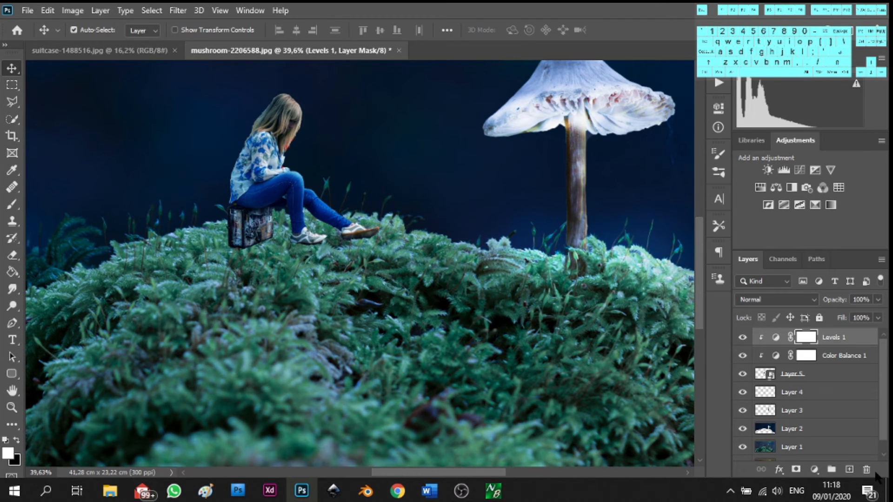
# Create a new empty layer directly beneath the woman's Layer 5
pyautogui.click(849, 470)
pyautogui.moveTo(806, 341); pyautogui.dragTo(798, 402)
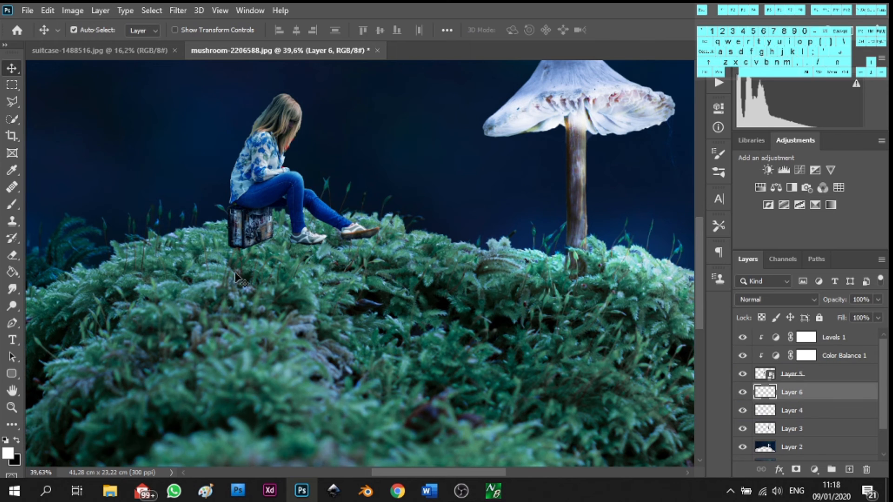
pyautogui.scroll(5, 297, 251)
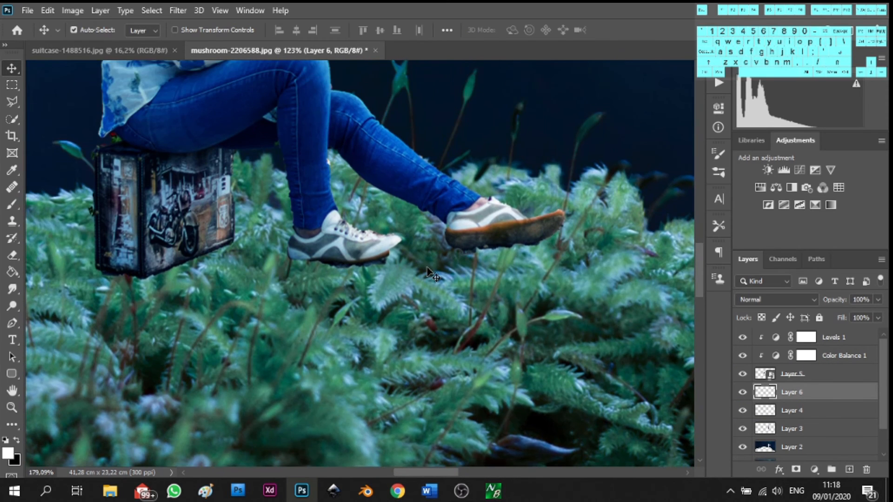
pyautogui.scroll(3, 427, 268)
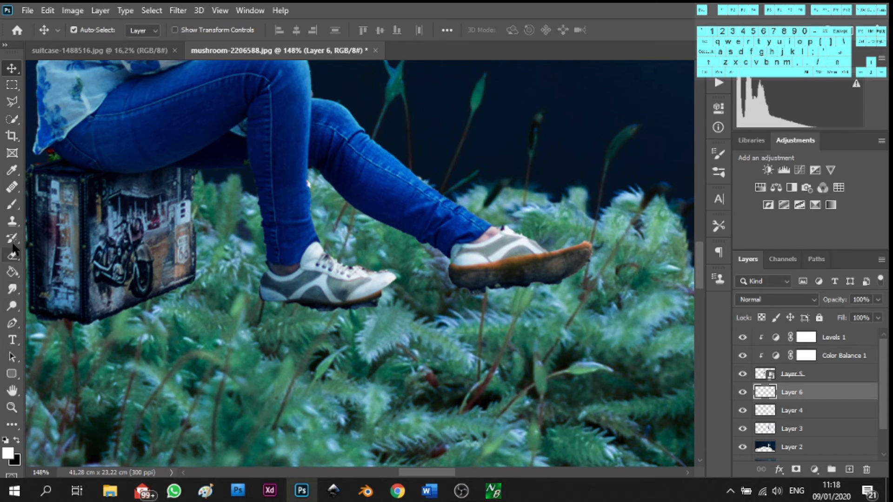
# Set up the Brush tool at 40 pixels with black as the foreground color, undoing the test dab under the shoe
pyautogui.click(12, 204)
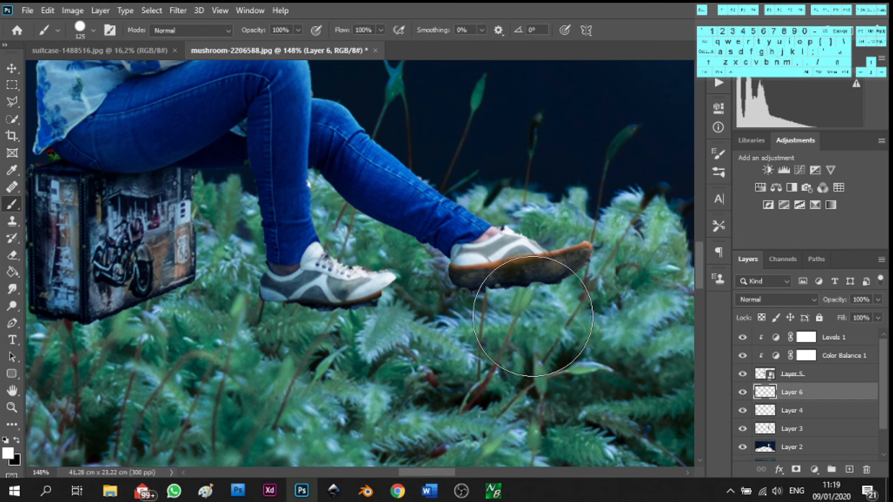
pyautogui.press('[')
pyautogui.press('[')
pyautogui.press('[')
pyautogui.press('[')
pyautogui.press('[')
pyautogui.press('[')
pyautogui.press('[')
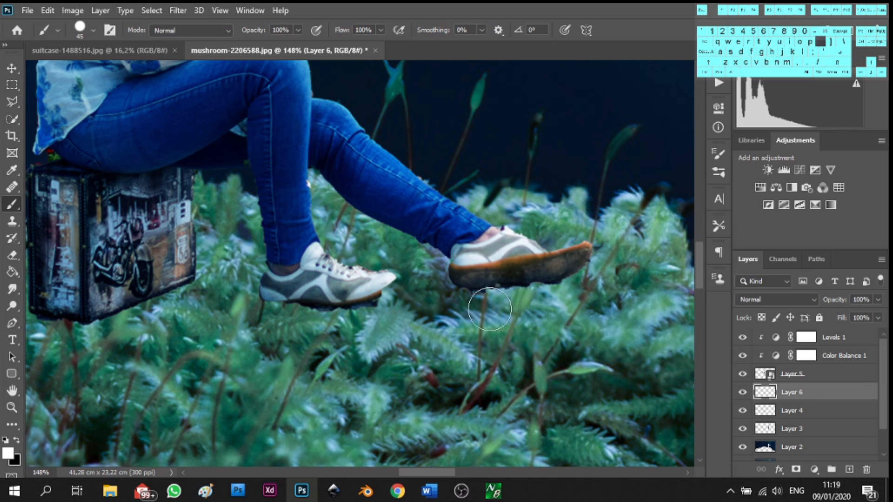
pyautogui.press('[')
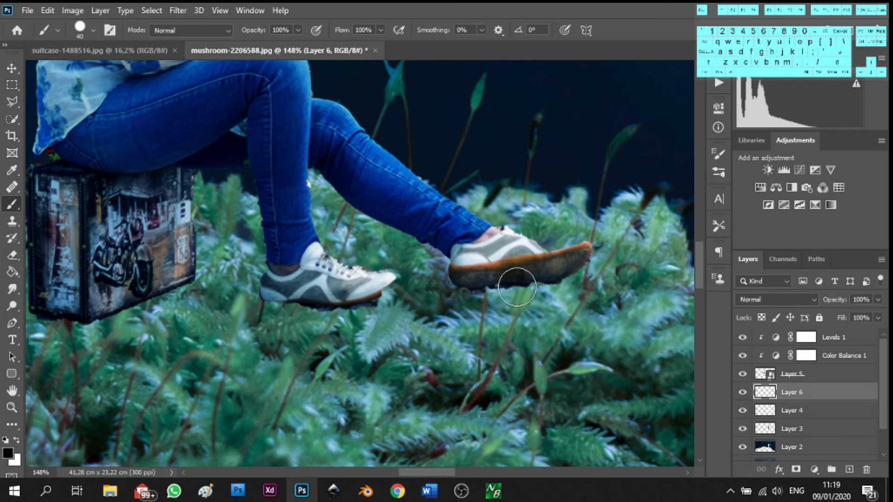
pyautogui.click(513, 289)
pyautogui.hotkey('ctrl', 'z')
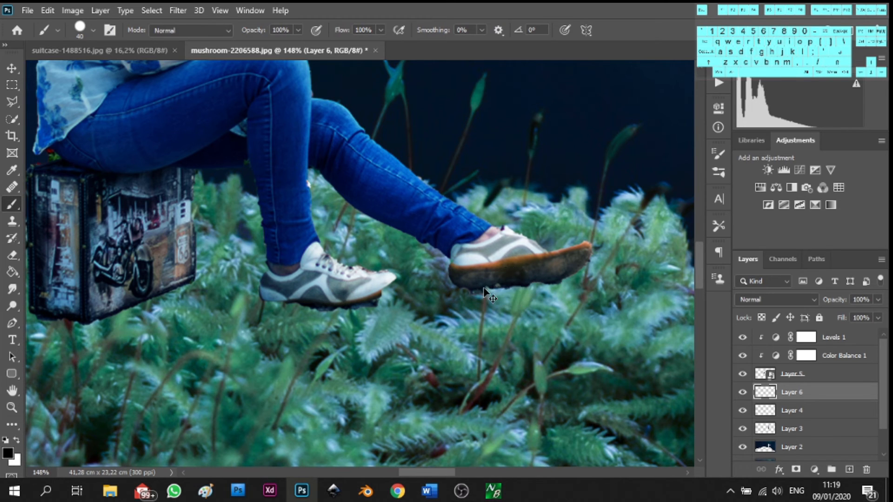
# Paint a solid black shadow on Layer 6 beneath the shoes and around the base of the suitcase
pyautogui.moveTo(472, 281)
pyautogui.mouseDown()
pyautogui.moveTo(417, 273)
pyautogui.moveTo(405, 275)
pyautogui.moveTo(441, 277)
pyautogui.moveTo(95, 288)
pyautogui.moveTo(87, 291)
pyautogui.moveTo(138, 301)
pyautogui.moveTo(40, 300)
pyautogui.moveTo(336, 309)
pyautogui.mouseUp()
pyautogui.hotkey('ctrl', 'z')
pyautogui.scroll(-2, 116, 300)
pyautogui.hotkey('ctrl', 'z')
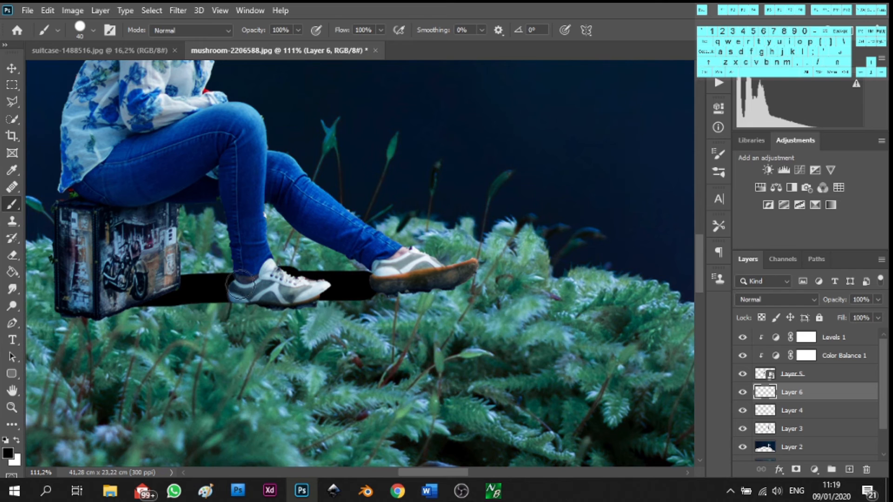
pyautogui.moveTo(65, 300); pyautogui.dragTo(221, 295)
pyautogui.moveTo(421, 473); pyautogui.dragTo(393, 473)
pyautogui.moveTo(339, 308)
pyautogui.mouseDown()
pyautogui.moveTo(288, 300)
pyautogui.moveTo(331, 285)
pyautogui.mouseUp()
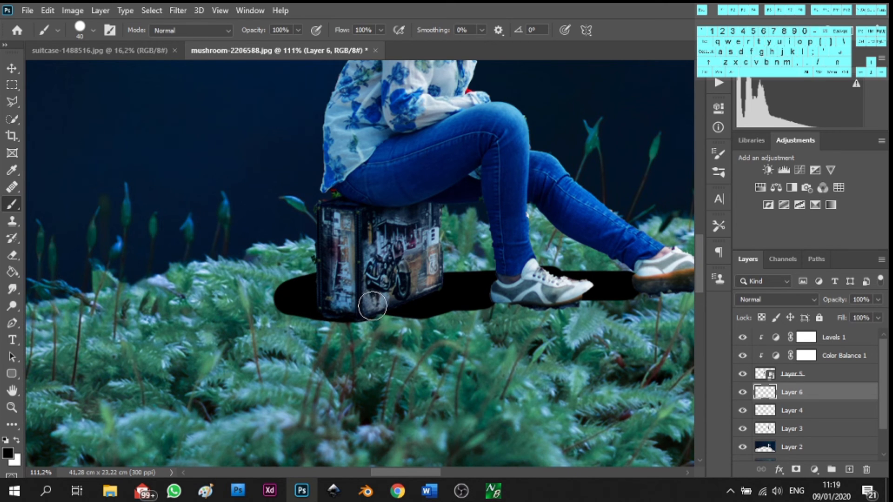
# Extend the black shadow further out over the moss on the left side of the suitcase
pyautogui.scroll(-5, 551, 296)
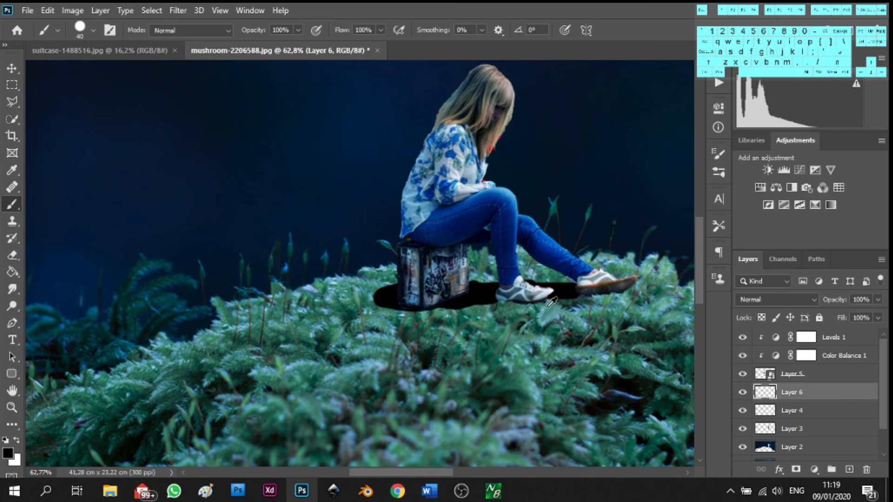
pyautogui.scroll(3, 552, 301)
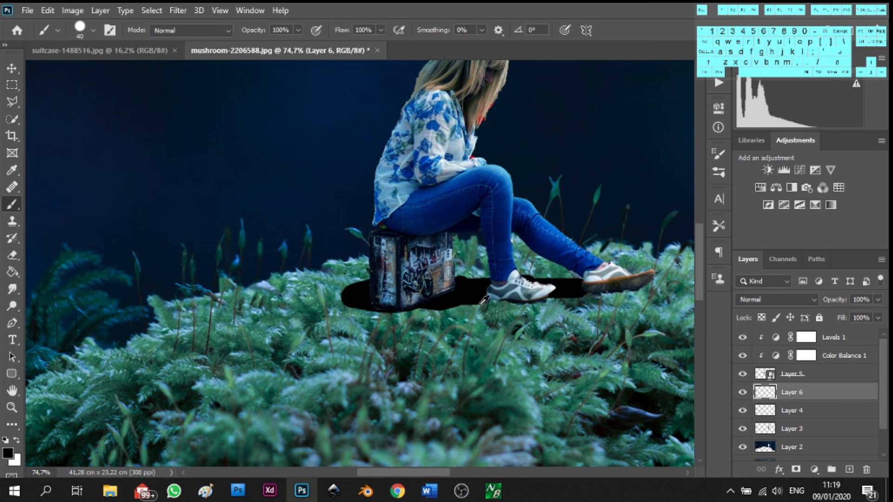
pyautogui.hotkey('ctrl', 'z')
pyautogui.hotkey('ctrl', 'z')
pyautogui.moveTo(340, 297); pyautogui.dragTo(330, 298)
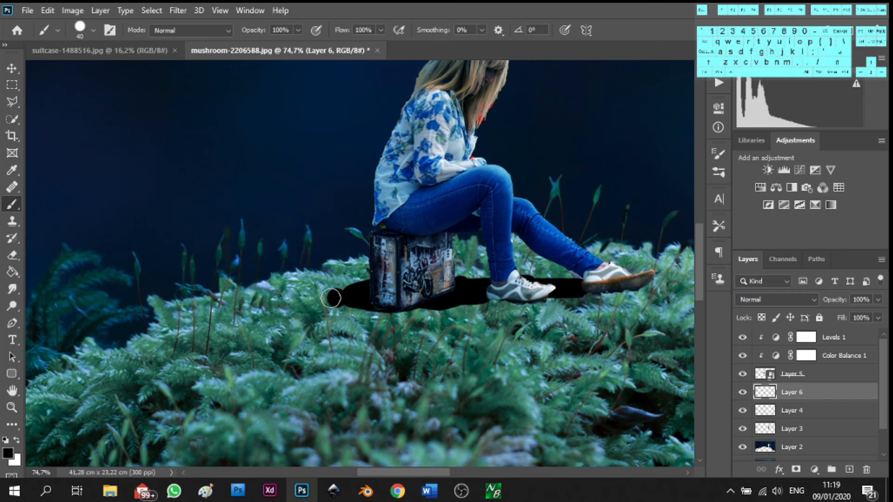
pyautogui.hotkey('ctrl', 'z')
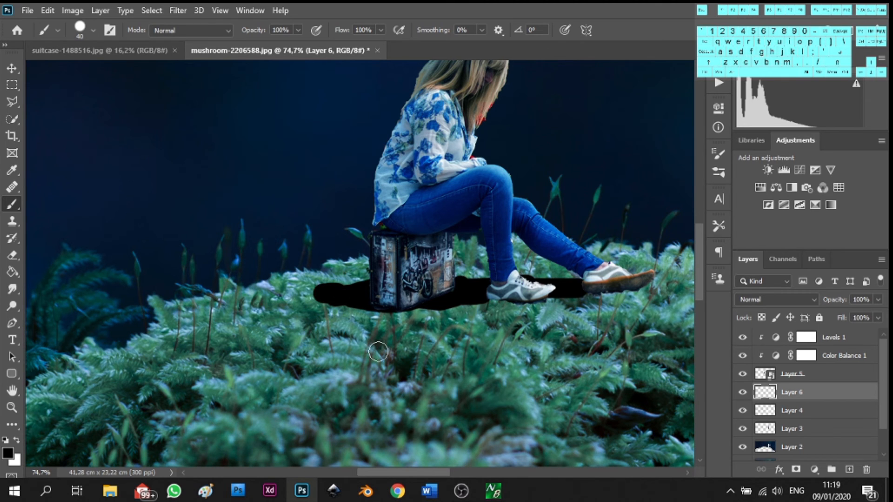
# Soften the painted shadow on Layer 6 with a Gaussian Blur of 19.4 pixels radius
pyautogui.click(183, 9)
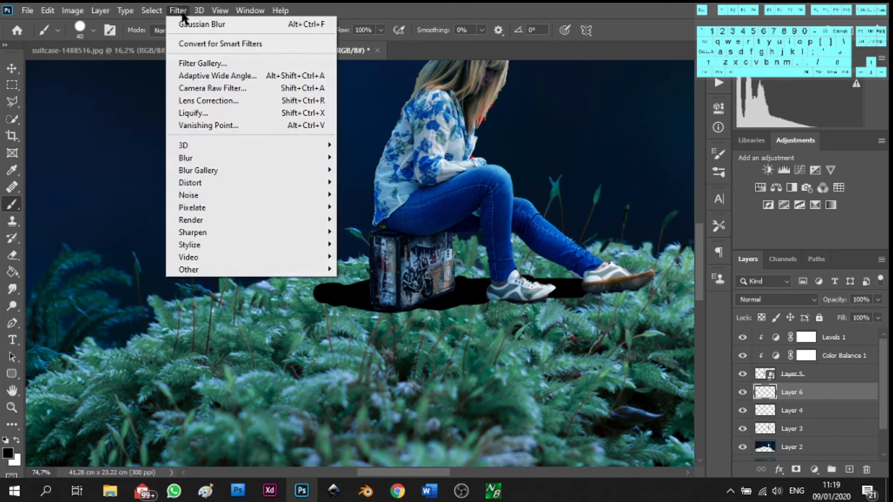
pyautogui.moveTo(275, 158)
pyautogui.click(372, 207)
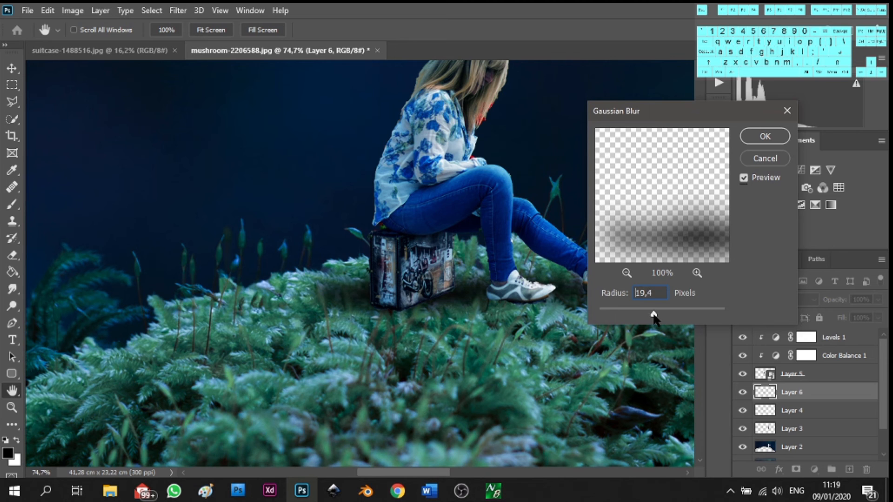
pyautogui.click(765, 140)
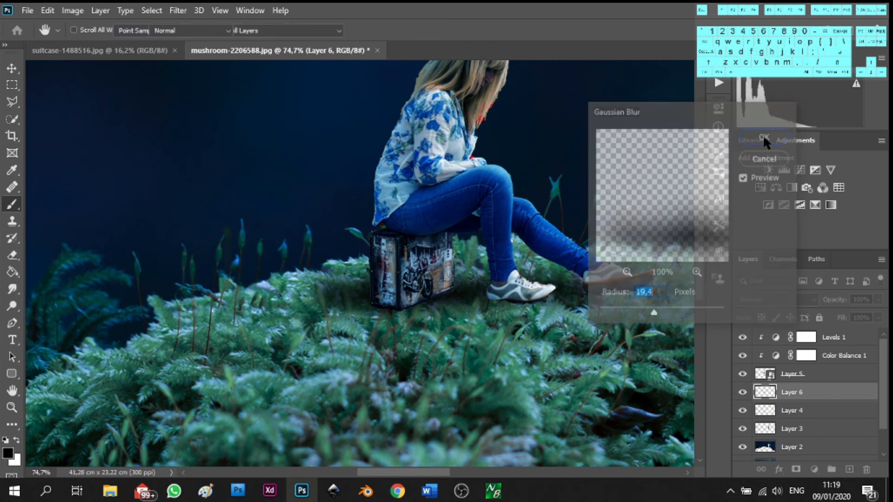
pyautogui.scroll(-10, 635, 216)
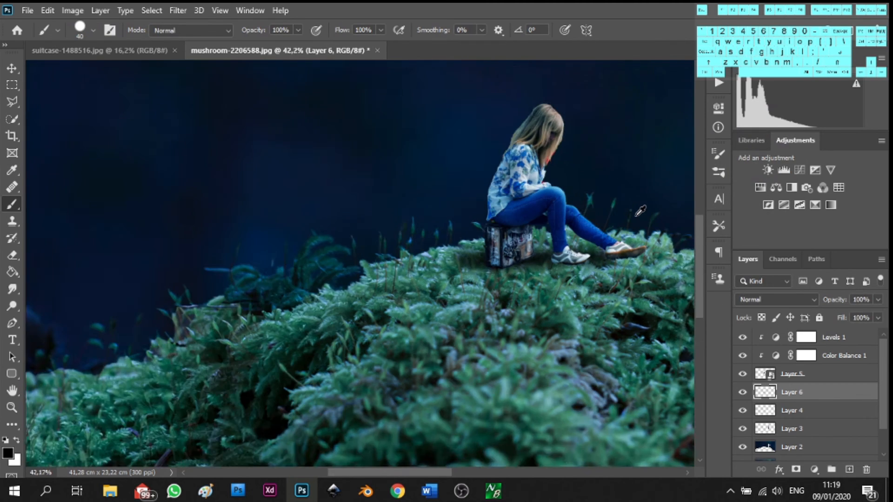
pyautogui.scroll(12, 376, 254)
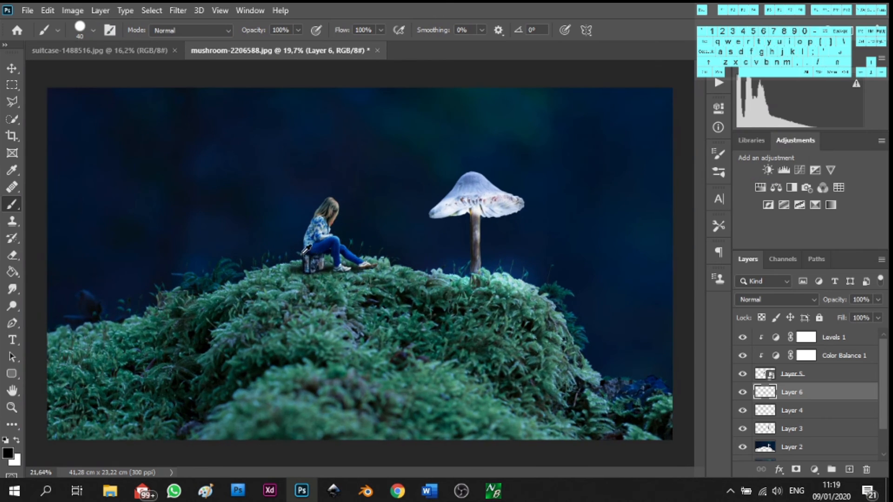
# Add a new top layer, load the outline of the woman and suitcase as a selection, with white as the paint color
pyautogui.scroll(5, 299, 255)
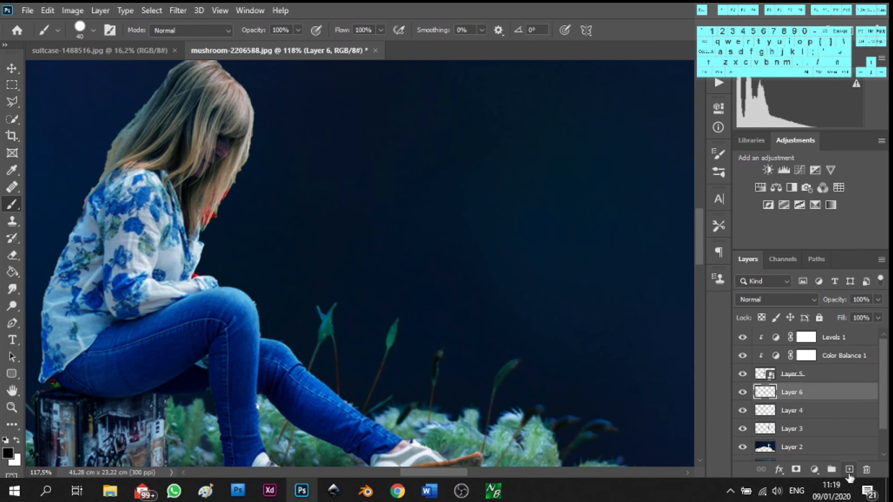
pyautogui.moveTo(820, 391); pyautogui.dragTo(812, 331)
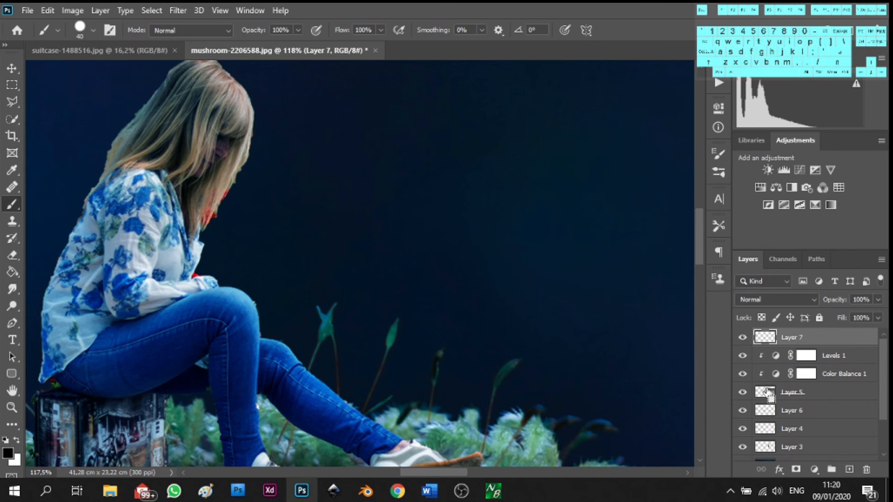
pyautogui.keyDown('ctrl'); pyautogui.click(766, 392); pyautogui.keyUp('ctrl')
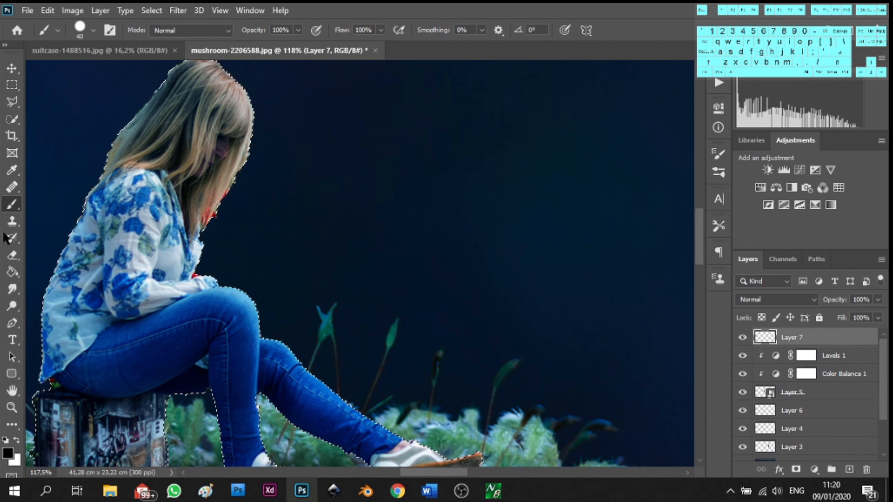
pyautogui.click(17, 440)
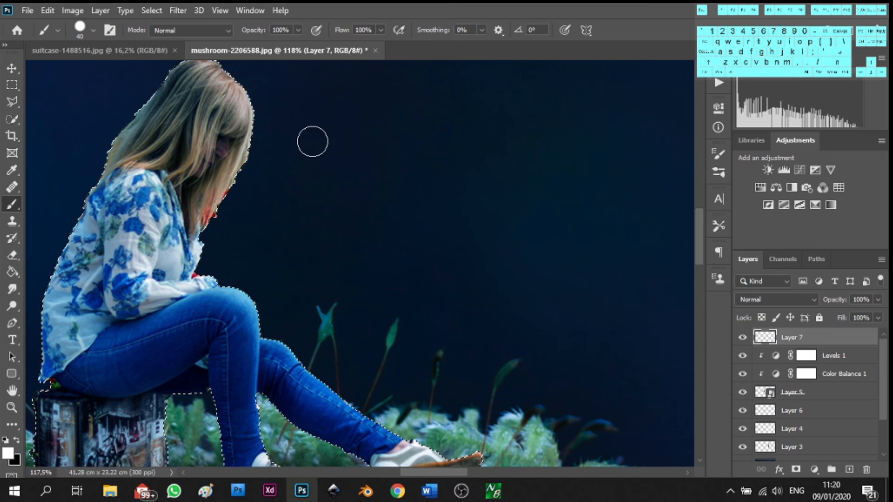
# Paint a white rim highlight on Layer 7 along the front edges of the woman's hair, knee, shin and shoe
pyautogui.moveTo(265, 90)
pyautogui.mouseDown()
pyautogui.moveTo(262, 151)
pyautogui.moveTo(215, 229)
pyautogui.mouseUp()
pyautogui.moveTo(227, 270)
pyautogui.mouseDown()
pyautogui.moveTo(293, 325)
pyautogui.moveTo(300, 353)
pyautogui.moveTo(341, 390)
pyautogui.moveTo(410, 427)
pyautogui.mouseUp()
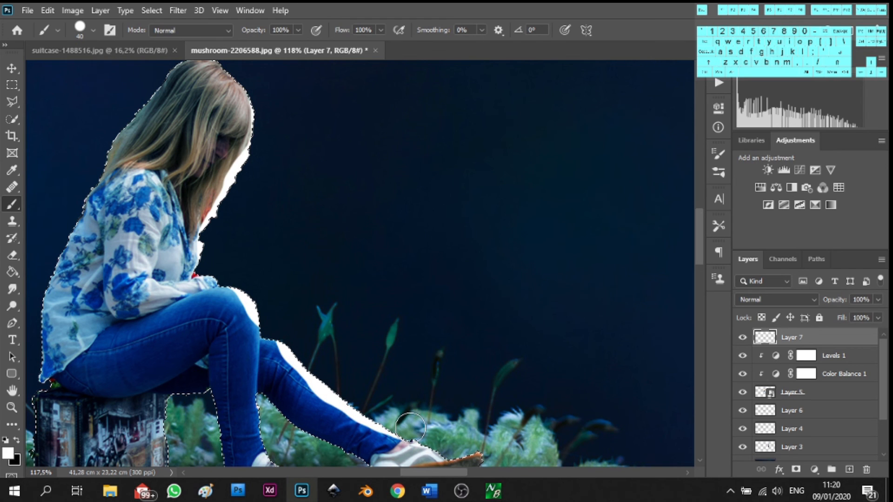
pyautogui.moveTo(411, 426); pyautogui.dragTo(481, 459)
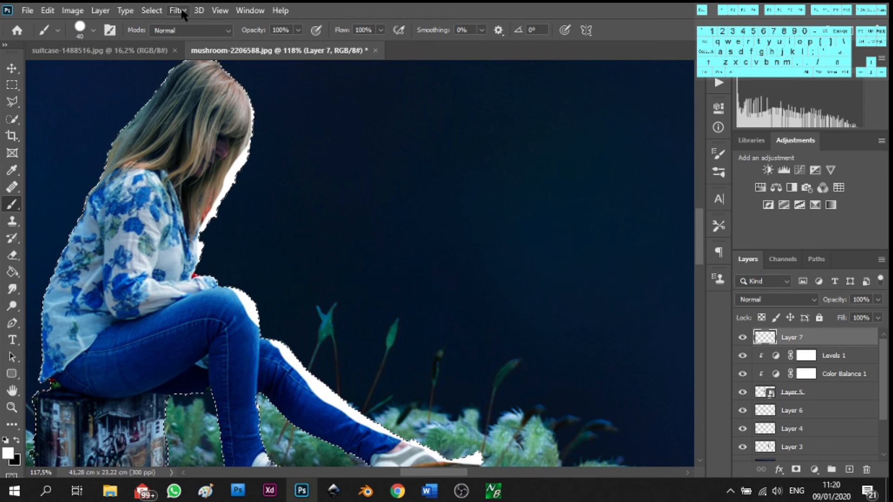
# Soften the white rim highlight on Layer 7 with a Box Blur of 22 pixels radius
pyautogui.click(178, 10)
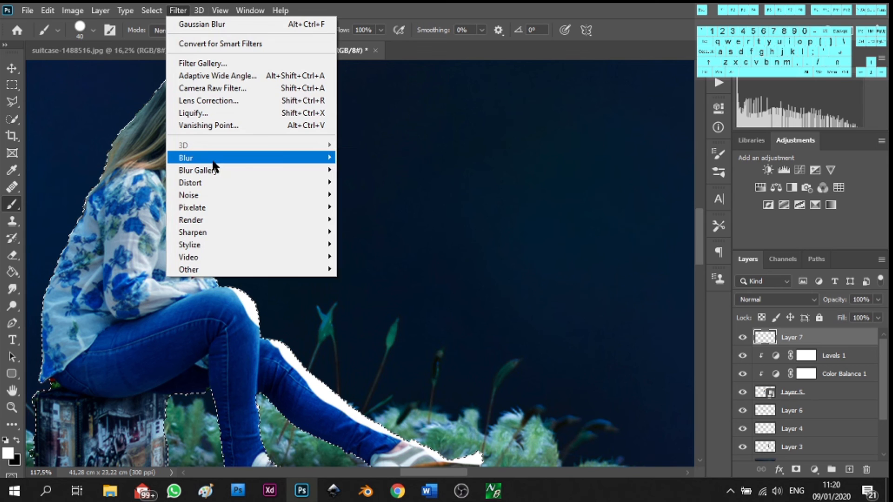
pyautogui.moveTo(242, 156)
pyautogui.click(365, 195)
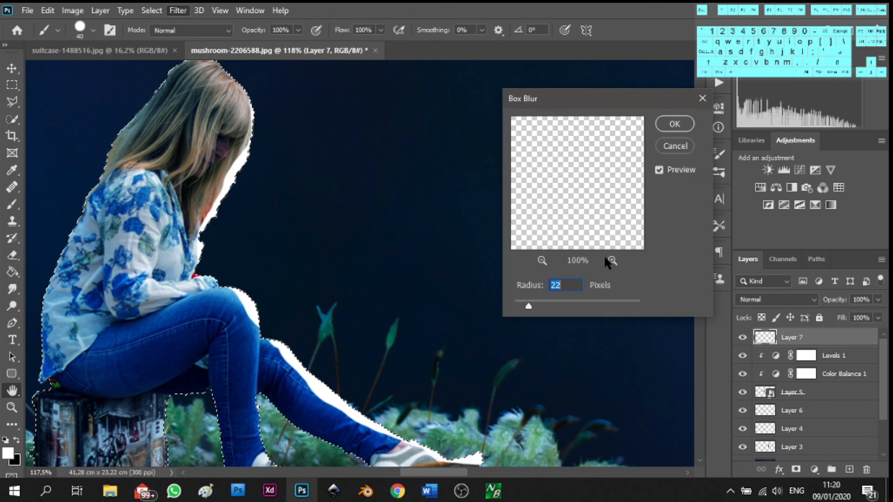
pyautogui.click(677, 124)
# Add a new layer above Layer 7 and paint black along the woman's back from her hair down to the suitcase
pyautogui.moveTo(443, 472); pyautogui.dragTo(415, 472)
pyautogui.click(848, 470)
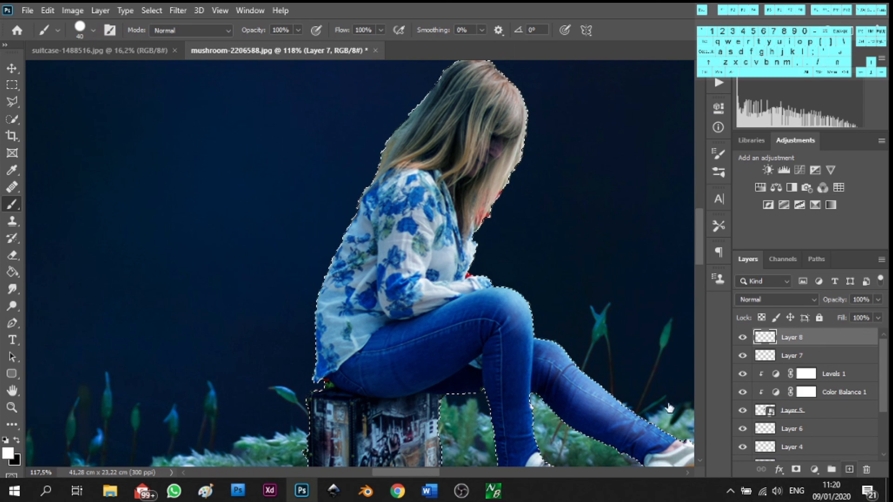
pyautogui.press('x')
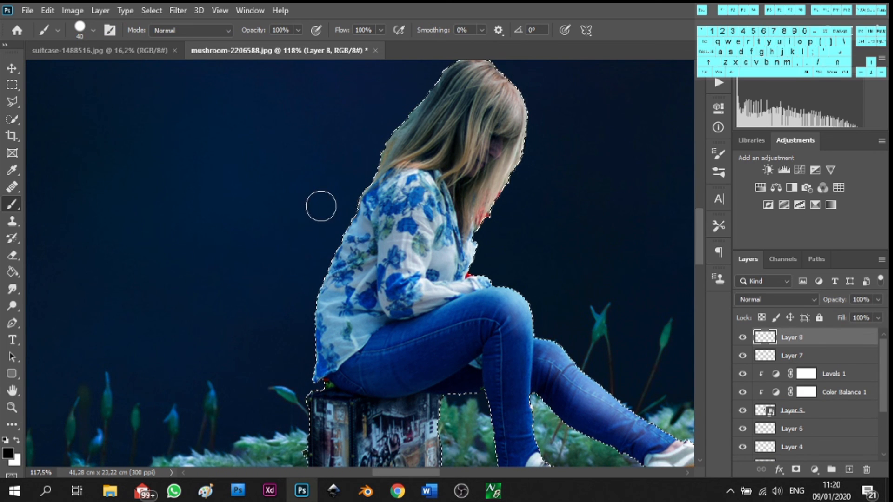
pyautogui.scroll(1, 396, 124)
pyautogui.moveTo(440, 81)
pyautogui.mouseDown()
pyautogui.moveTo(358, 214)
pyautogui.moveTo(323, 317)
pyautogui.moveTo(312, 403)
pyautogui.mouseUp()
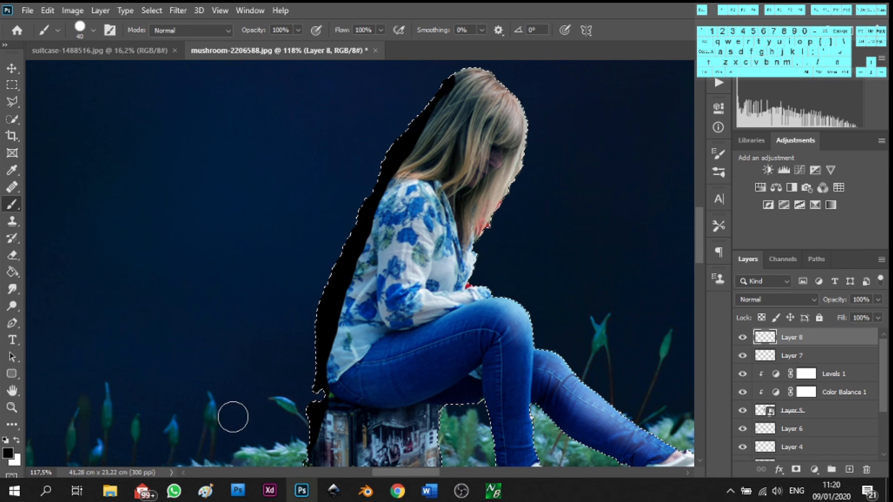
# Paint black shading over the suitcase's left side, beneath the thighs and behind the calf, and reduce the brush size to 10
pyautogui.scroll(-5, 279, 324)
pyautogui.moveTo(307, 341)
pyautogui.mouseDown()
pyautogui.moveTo(302, 445)
pyautogui.moveTo(314, 330)
pyautogui.moveTo(330, 436)
pyautogui.moveTo(337, 304)
pyautogui.moveTo(421, 297)
pyautogui.moveTo(403, 322)
pyautogui.moveTo(460, 283)
pyautogui.mouseUp()
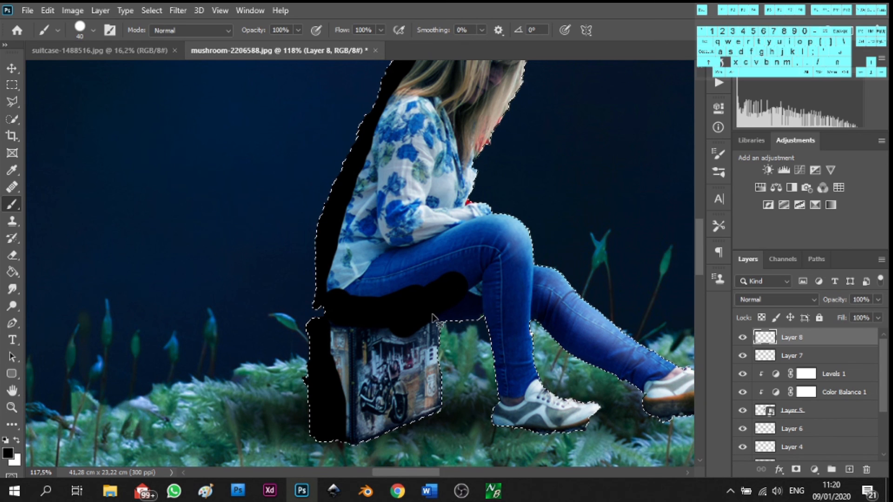
pyautogui.hotkey('ctrl', 'z')
pyautogui.moveTo(406, 305)
pyautogui.mouseDown()
pyautogui.moveTo(473, 268)
pyautogui.moveTo(472, 306)
pyautogui.mouseUp()
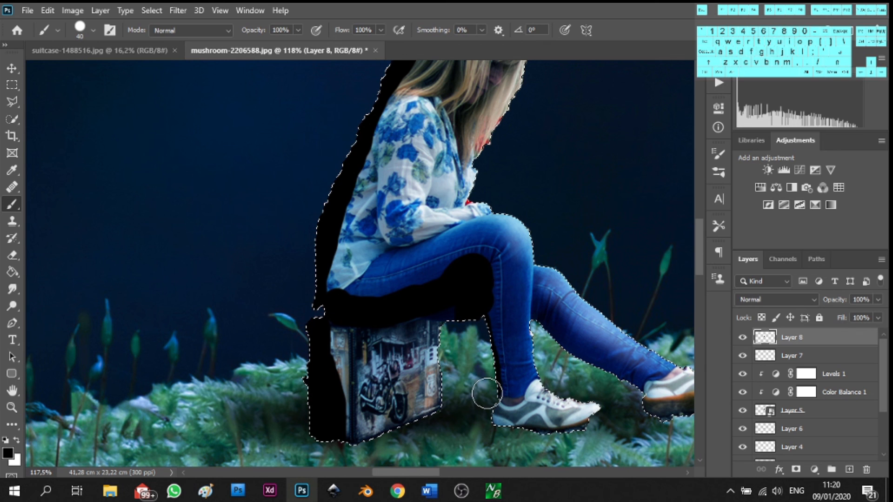
pyautogui.press('[')
pyautogui.press('[')
pyautogui.press('[')
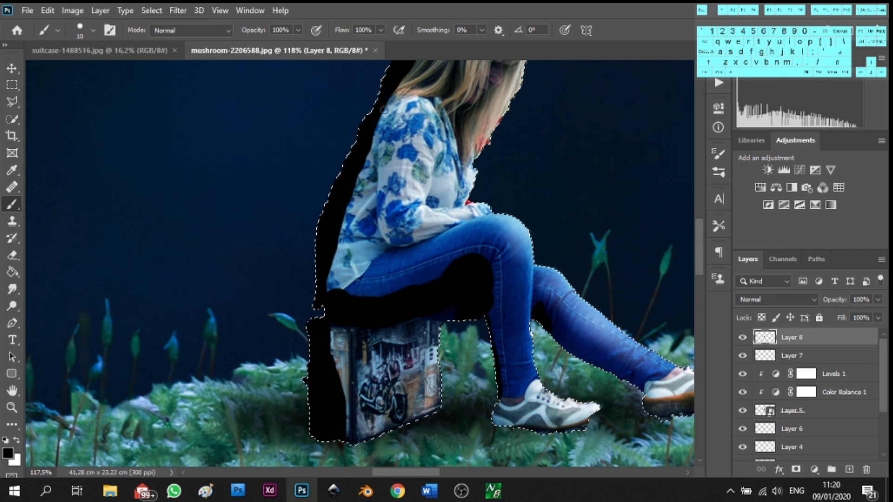
# Soften the black shading on Layer 8 with a Box Blur of 39 pixels radius
pyautogui.click(177, 10)
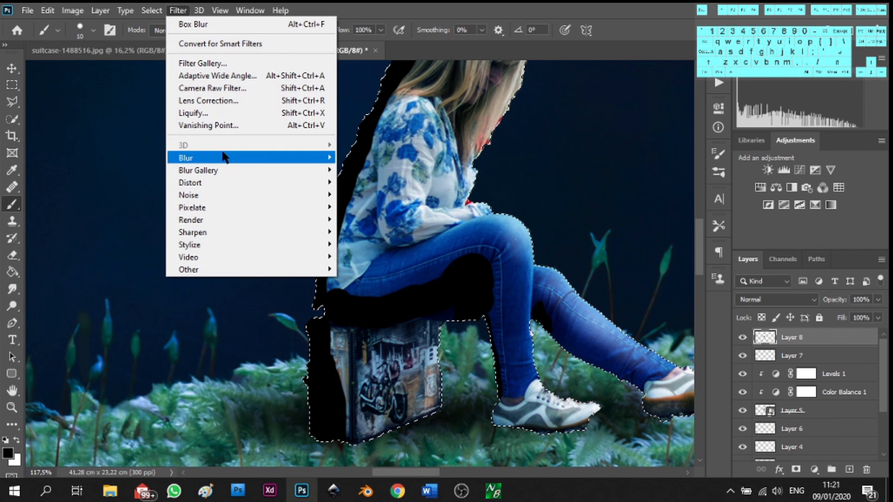
pyautogui.moveTo(249, 156)
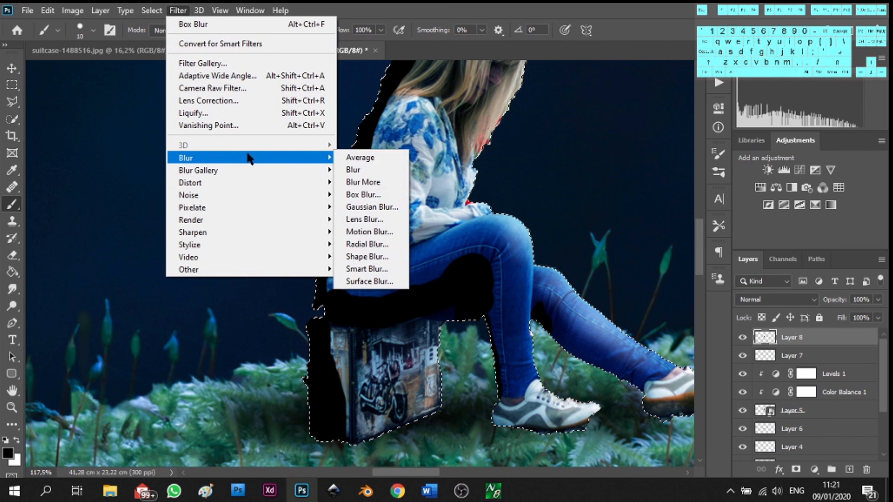
pyautogui.click(393, 195)
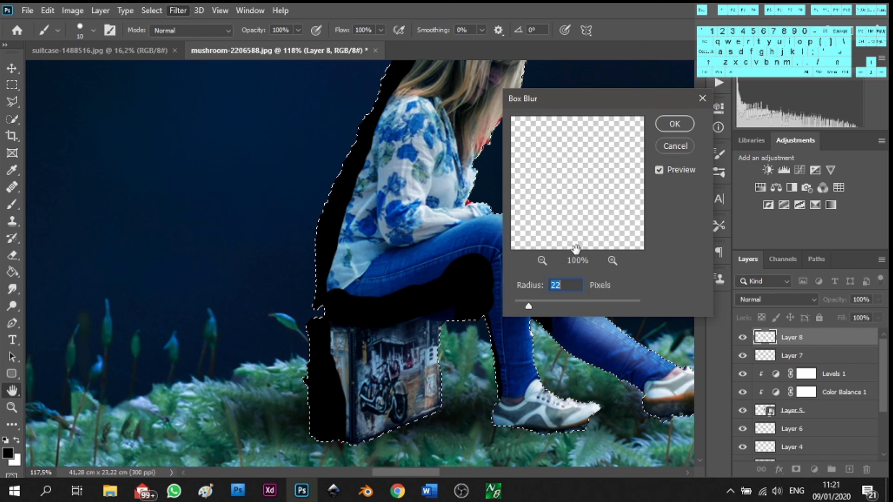
pyautogui.moveTo(537, 307); pyautogui.dragTo(541, 309)
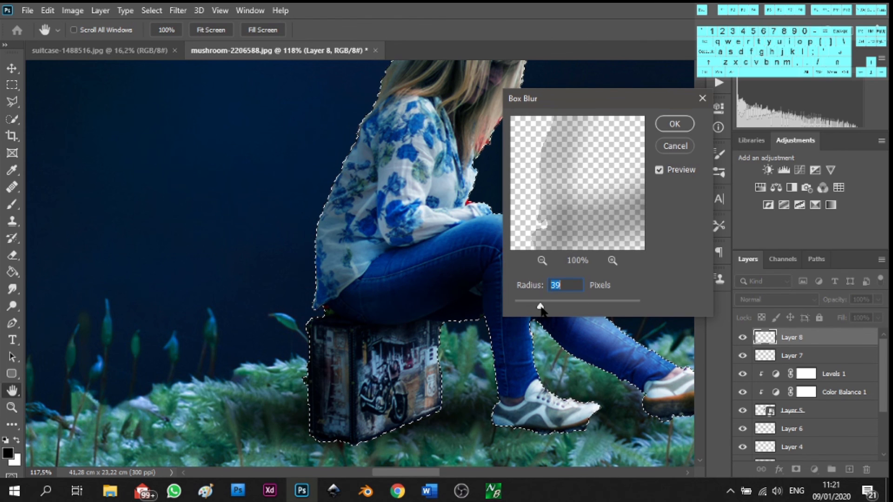
pyautogui.click(674, 124)
pyautogui.press('b')
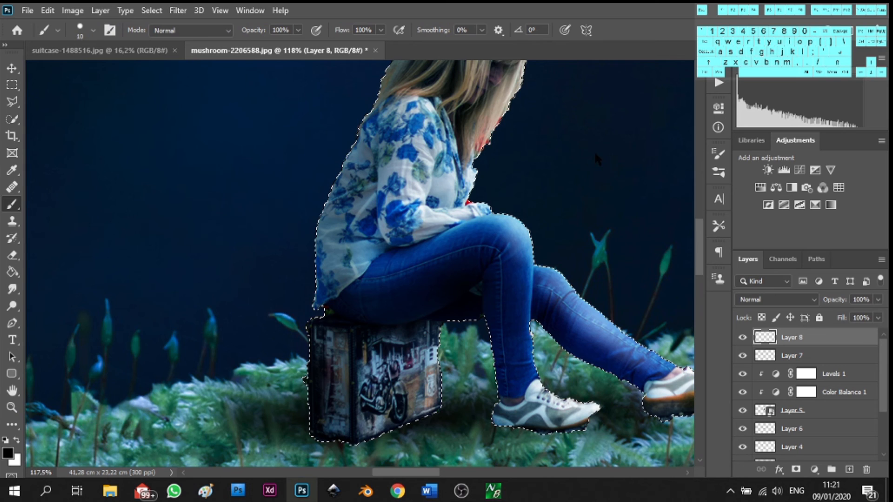
# Deselect the woman and suitcase, and review the shading up close and across the whole composition
pyautogui.scroll(-6, 593, 150)
pyautogui.scroll(2, 600, 148)
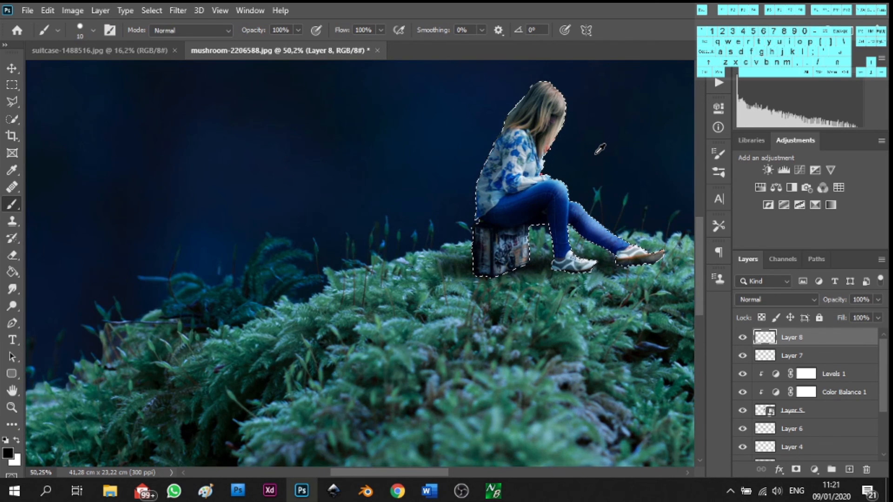
pyautogui.scroll(2, 600, 149)
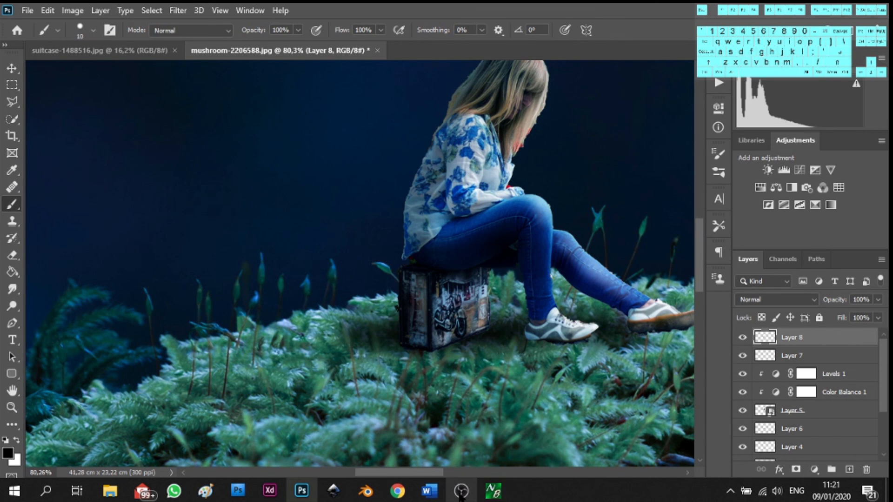
pyautogui.moveTo(434, 473); pyautogui.dragTo(459, 473)
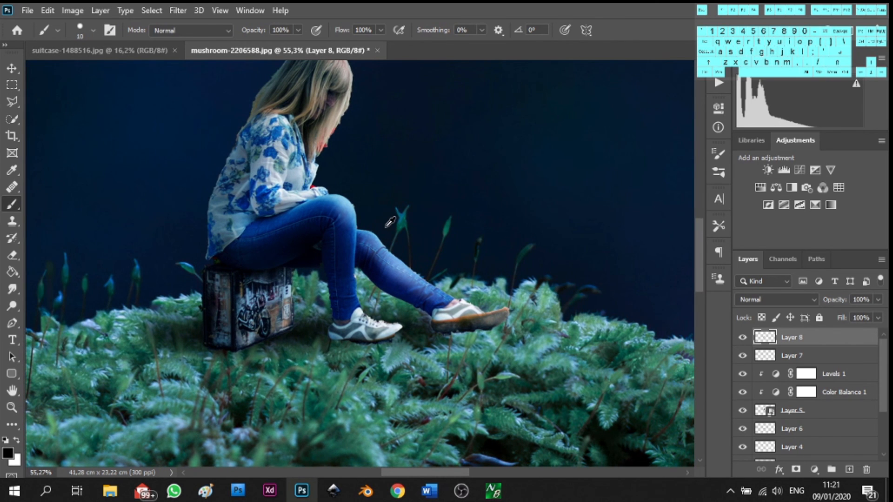
pyautogui.scroll(-3, 389, 222)
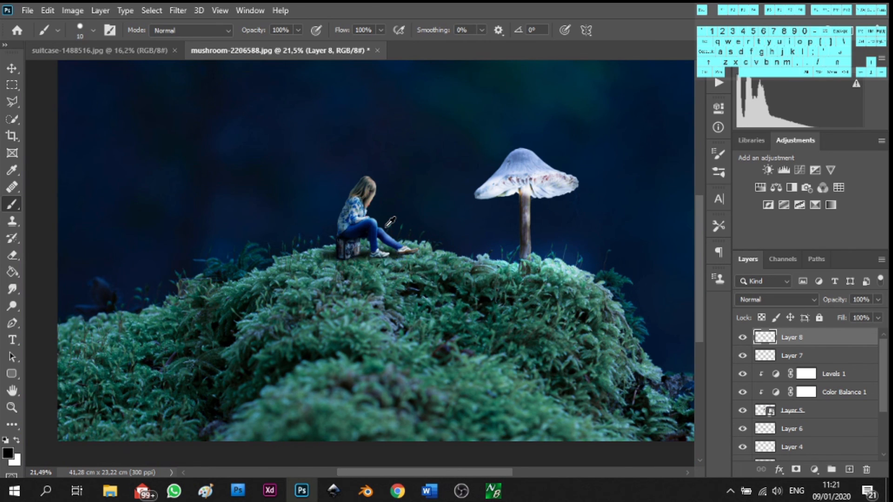
pyautogui.scroll(-1, 390, 222)
pyautogui.moveTo(474, 496)
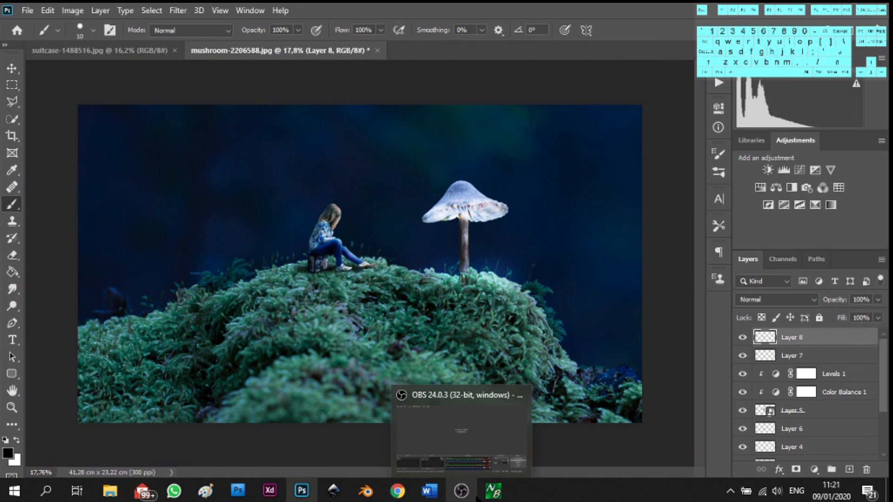